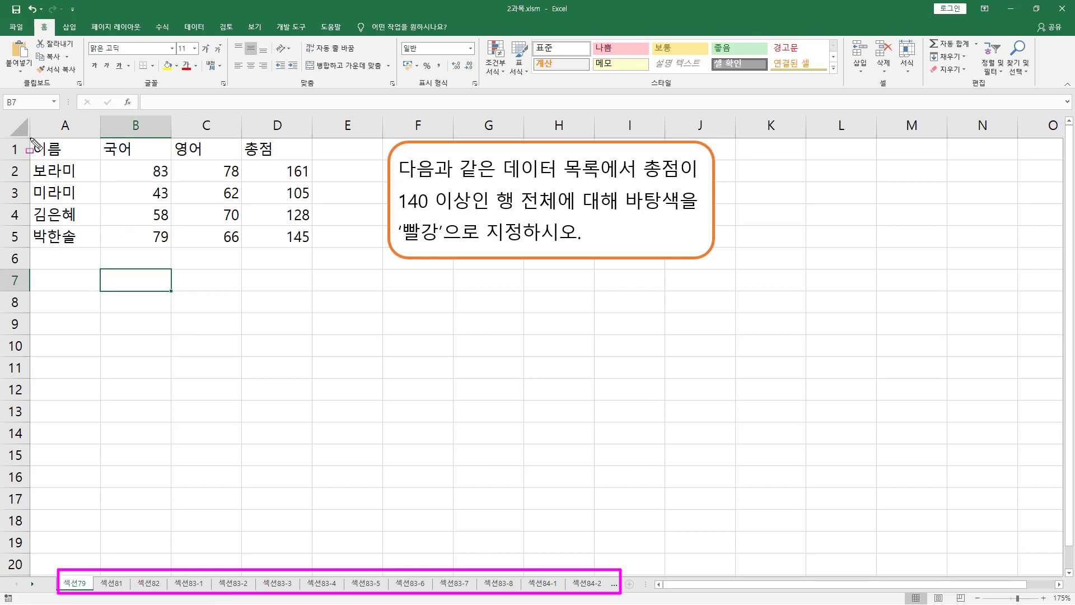
{"action": "mouse_move", "coordinate": [30, 139]}
{"action": "left_mouse_down"}
{"action": "mouse_move", "coordinate": [64, 193]}
{"action": "mouse_move", "coordinate": [313, 250]}
{"action": "left_mouse_up"}
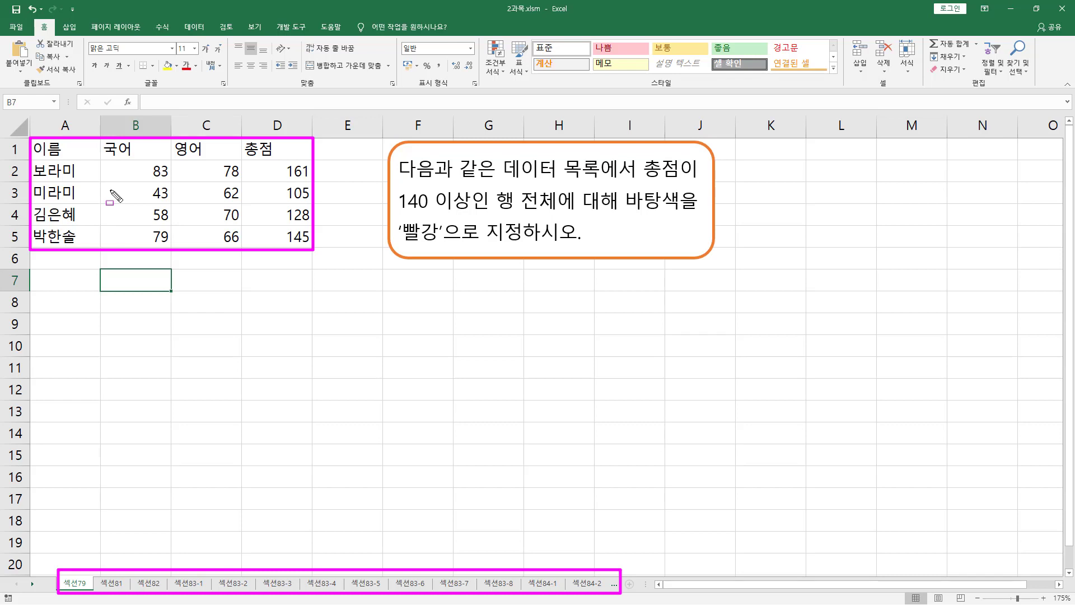
{"action": "key", "text": "Escape"}
{"action": "left_click", "coordinate": [79, 151]}
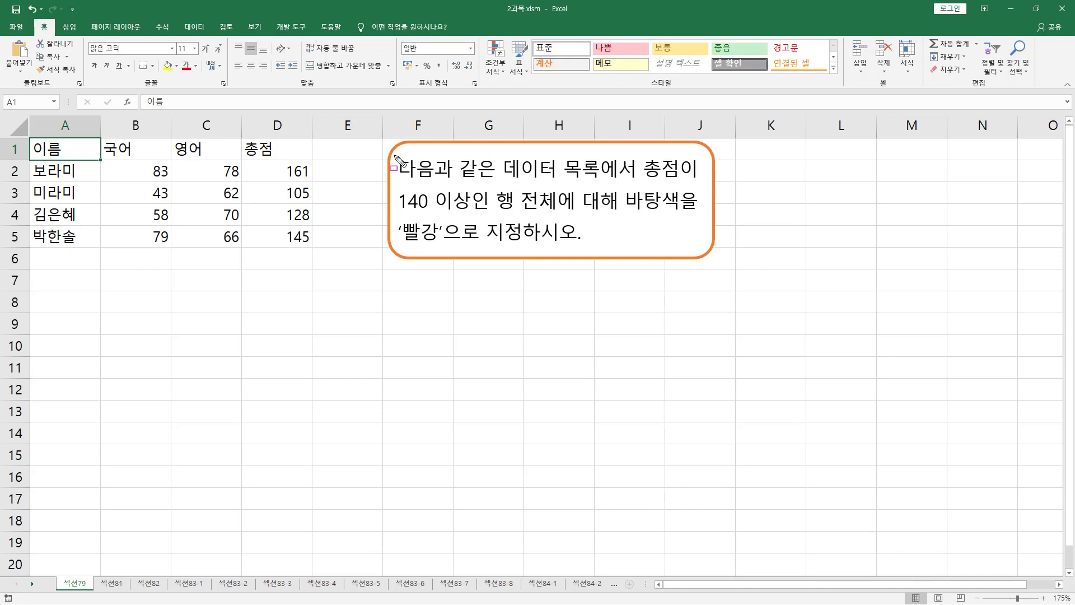
{"action": "mouse_move", "coordinate": [391, 147]}
{"action": "left_mouse_down"}
{"action": "mouse_move", "coordinate": [492, 246]}
{"action": "mouse_move", "coordinate": [713, 264]}
{"action": "left_mouse_up"}
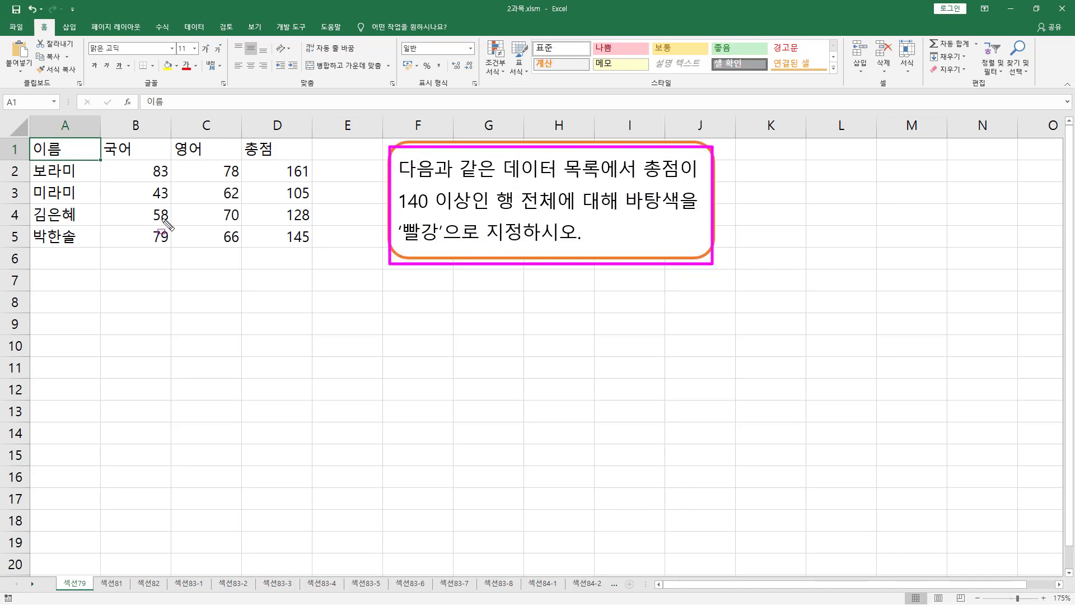
{"action": "key", "text": "Escape"}
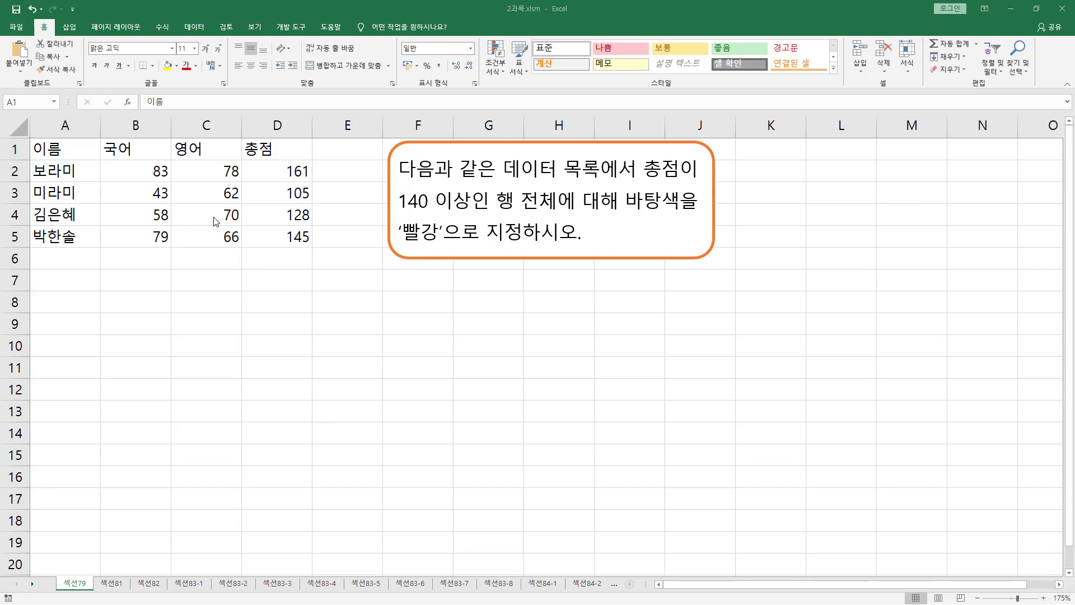
{"action": "mouse_move", "coordinate": [32, 162]}
{"action": "left_mouse_down"}
{"action": "mouse_move", "coordinate": [96, 231]}
{"action": "mouse_move", "coordinate": [315, 250]}
{"action": "left_mouse_up"}
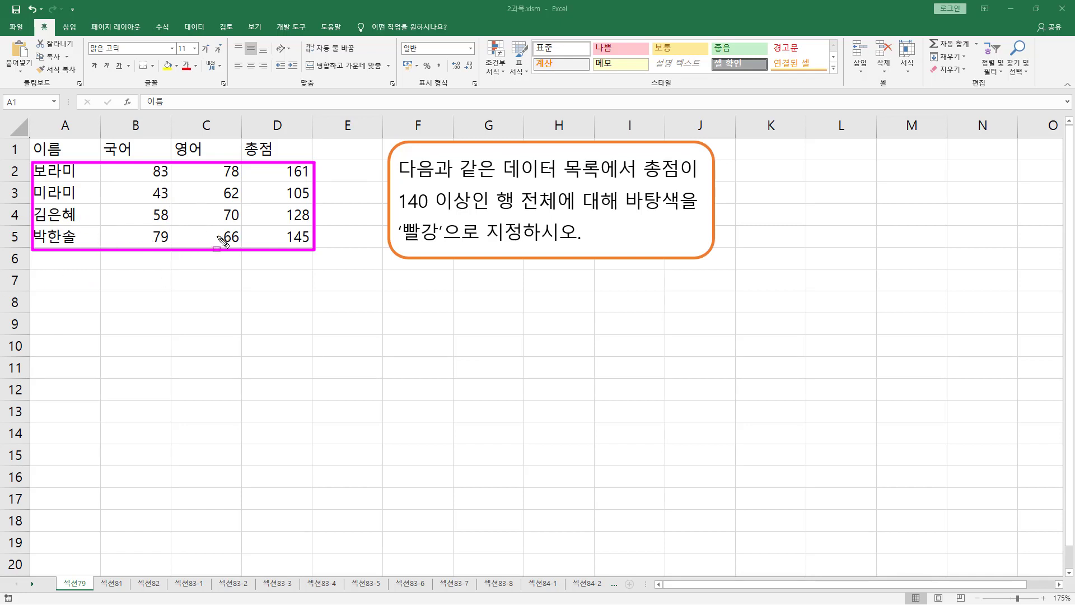
{"action": "key", "text": "Escape"}
{"action": "left_click_drag", "start_coordinate": [75, 178], "coordinate": [271, 234]}
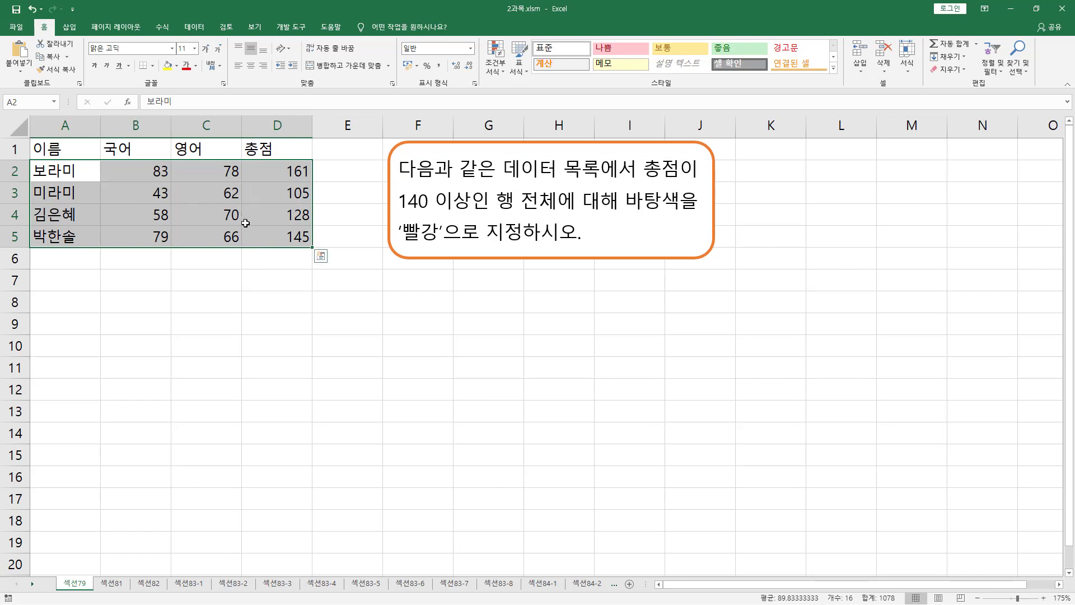
{"action": "left_click", "coordinate": [278, 272]}
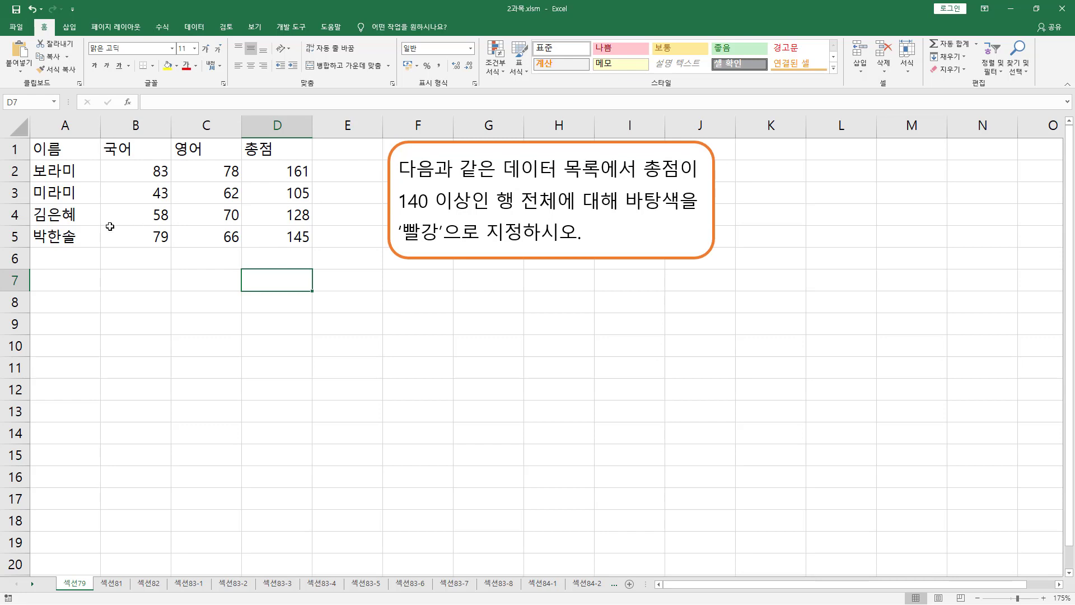
{"action": "left_click_drag", "start_coordinate": [60, 170], "coordinate": [62, 238]}
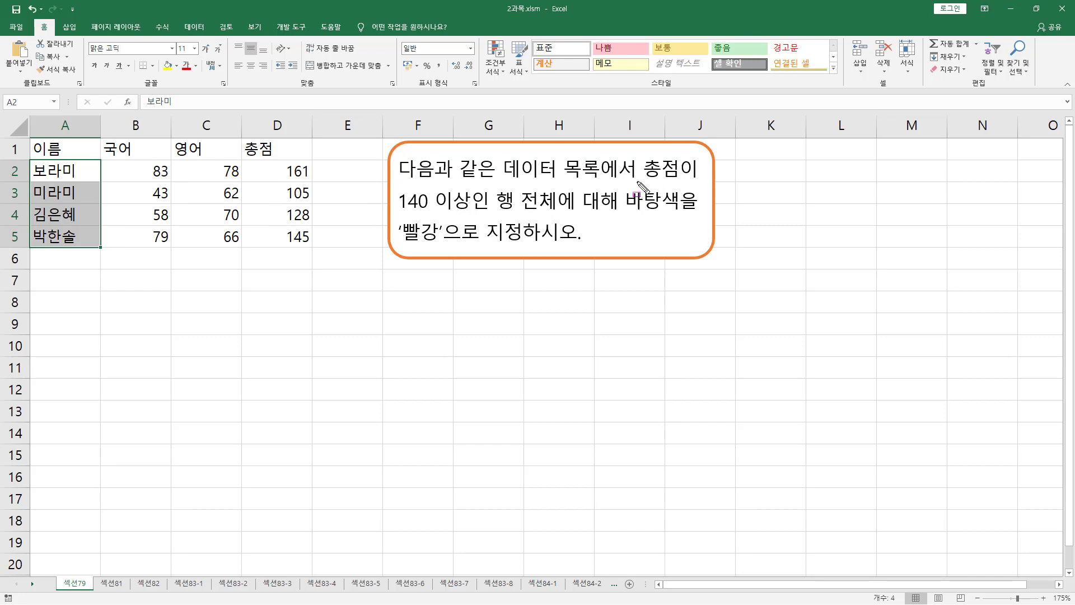
{"action": "left_click_drag", "start_coordinate": [637, 181], "coordinate": [709, 182]}
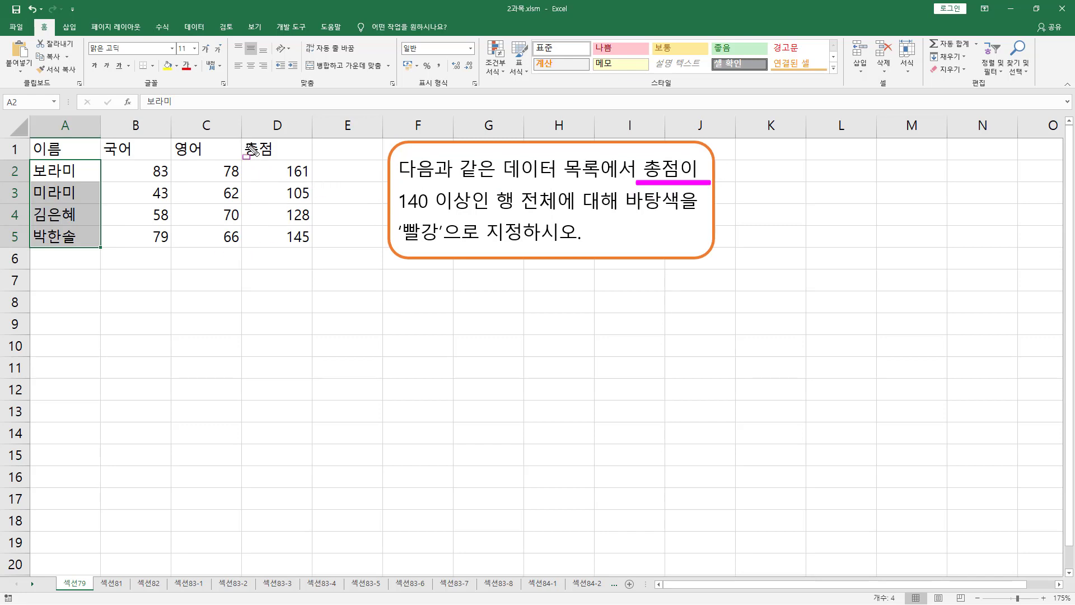
{"action": "mouse_move", "coordinate": [241, 139]}
{"action": "left_mouse_down"}
{"action": "mouse_move", "coordinate": [308, 171]}
{"action": "mouse_move", "coordinate": [310, 163]}
{"action": "left_mouse_up"}
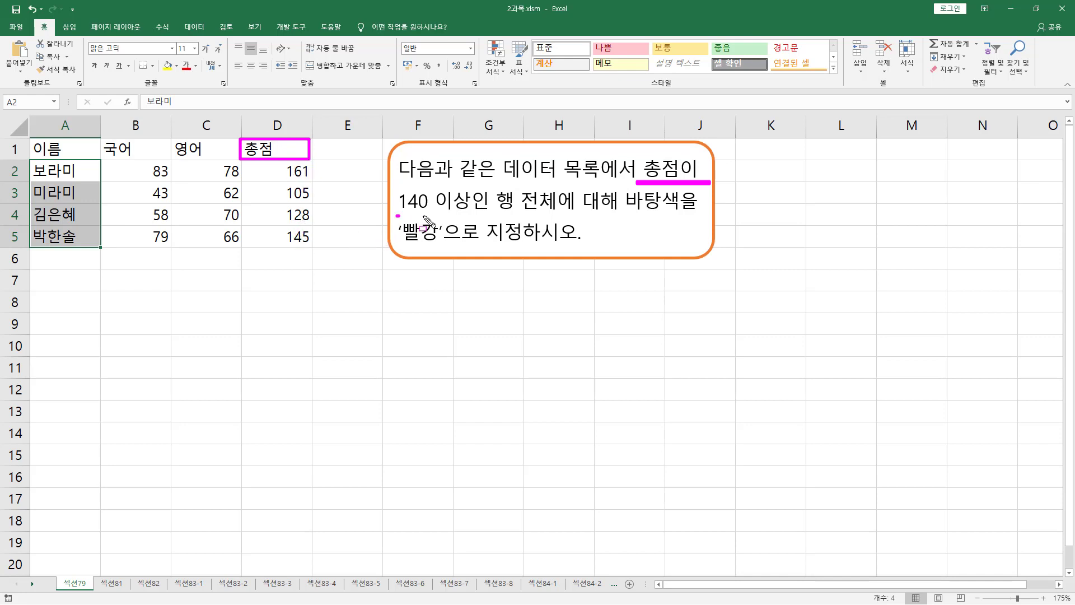
{"action": "mouse_move", "coordinate": [397, 215]}
{"action": "left_mouse_down"}
{"action": "mouse_move", "coordinate": [490, 214]}
{"action": "mouse_move", "coordinate": [493, 203]}
{"action": "mouse_move", "coordinate": [554, 221]}
{"action": "left_mouse_up"}
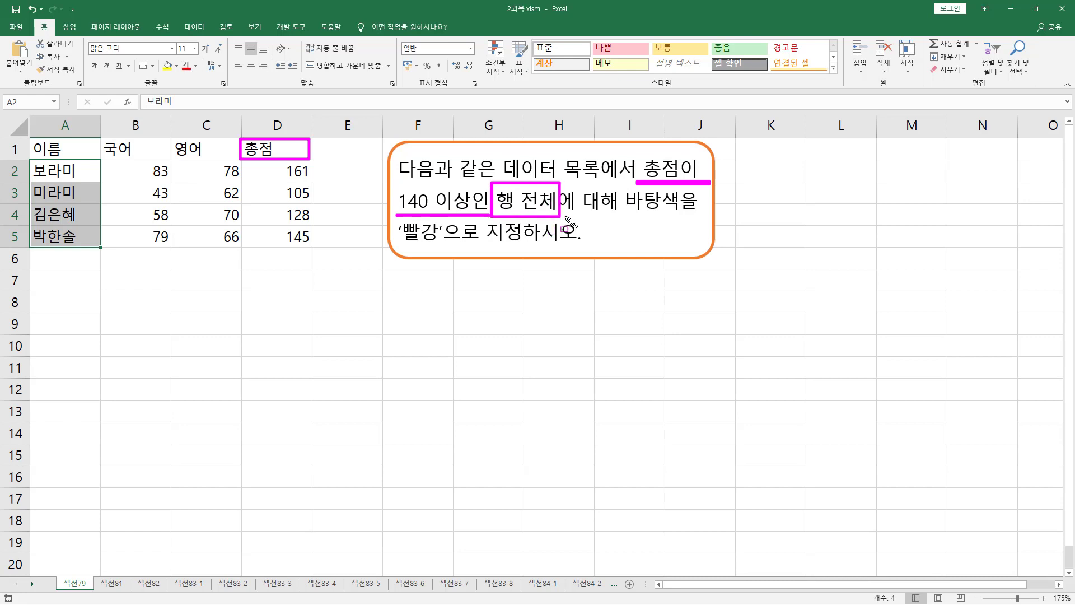
{"action": "left_click_drag", "start_coordinate": [625, 212], "coordinate": [694, 214]}
{"action": "left_click_drag", "start_coordinate": [399, 246], "coordinate": [444, 246]}
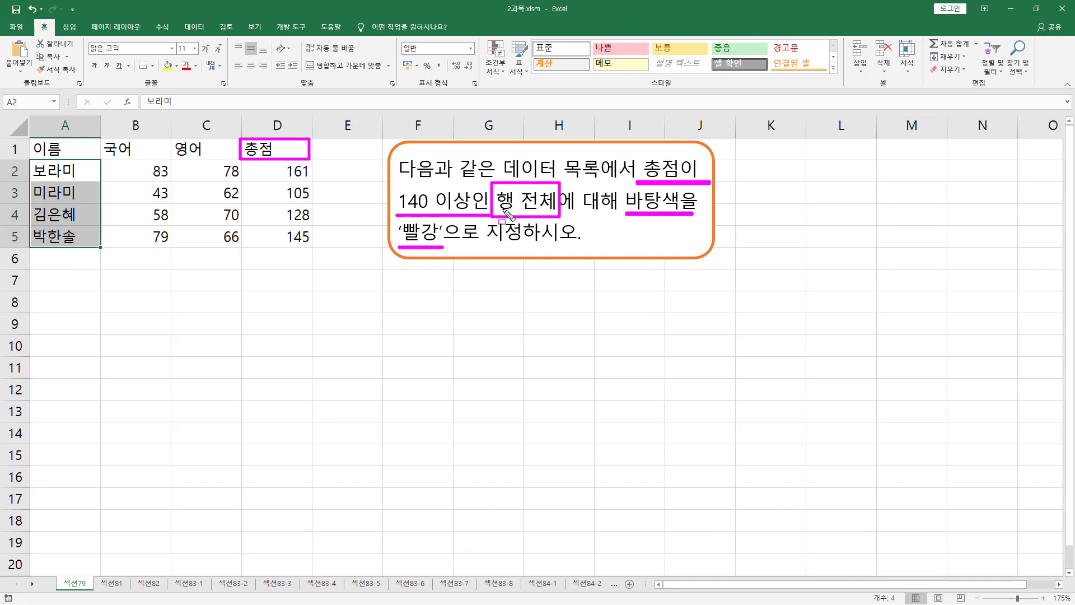
{"action": "key", "text": "Escape"}
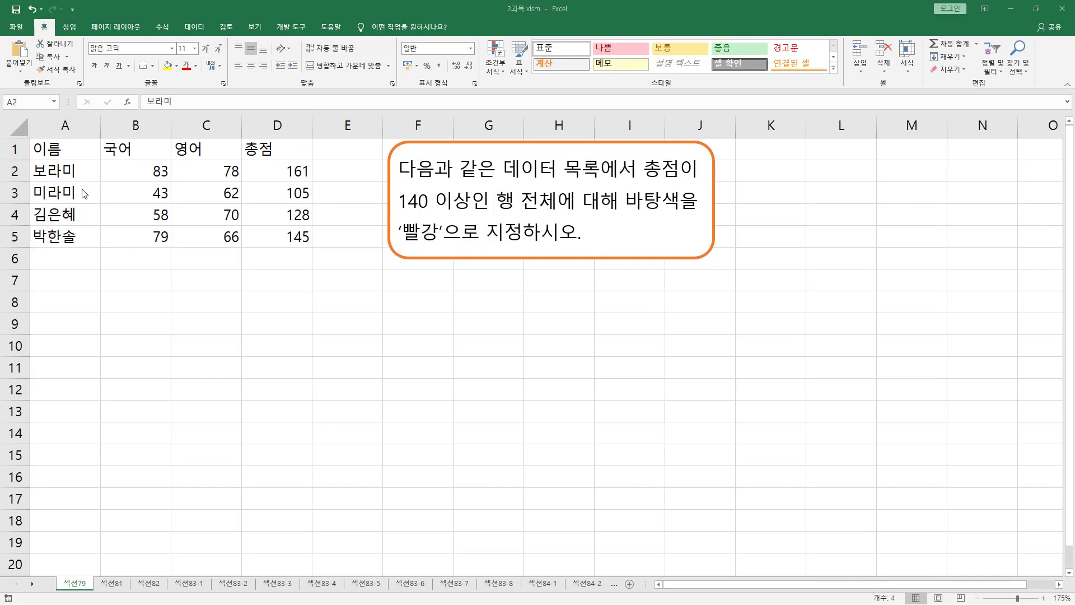
Select the data range A2:D5 without the header row and start a new conditional formatting rule for it.
{"action": "left_click_drag", "start_coordinate": [58, 171], "coordinate": [305, 238]}
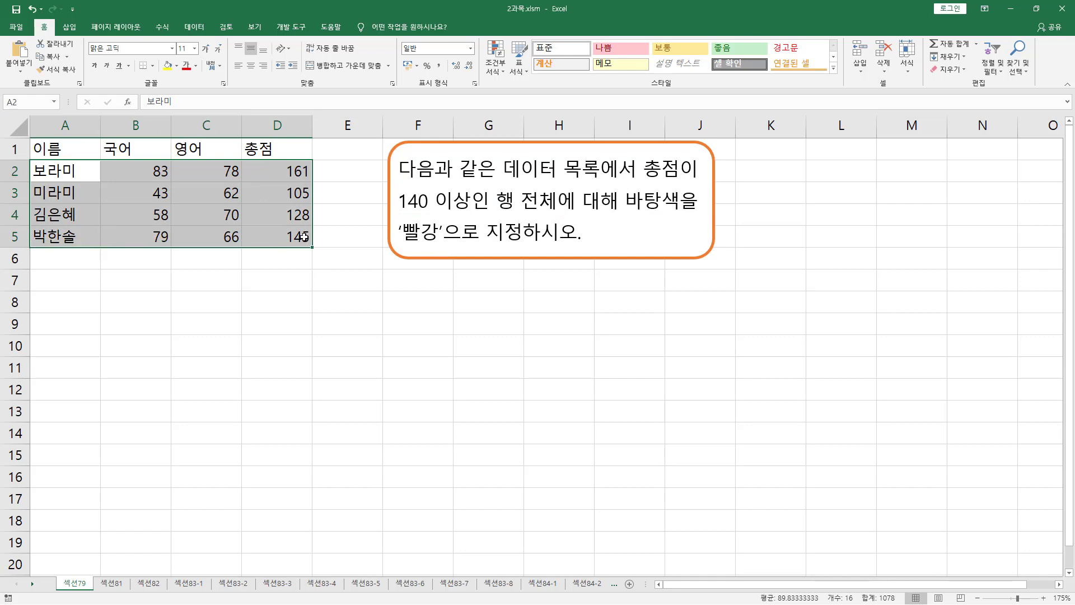
{"action": "key", "text": "ctrl+shift+d"}
{"action": "mouse_move", "coordinate": [29, 161]}
{"action": "left_mouse_down"}
{"action": "mouse_move", "coordinate": [247, 218]}
{"action": "mouse_move", "coordinate": [312, 248]}
{"action": "left_mouse_up"}
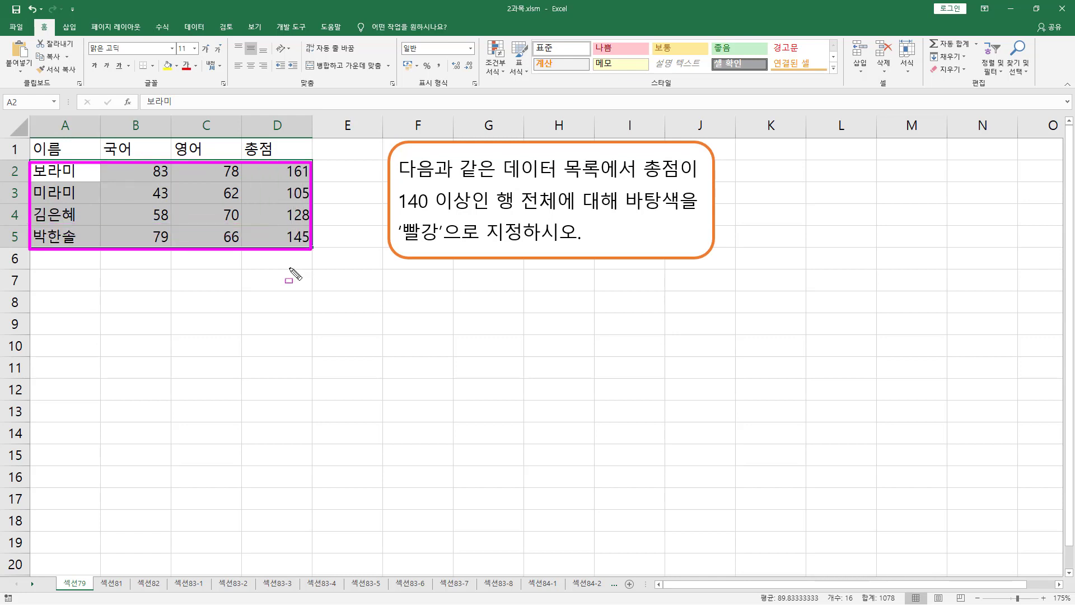
{"action": "key", "text": "Escape"}
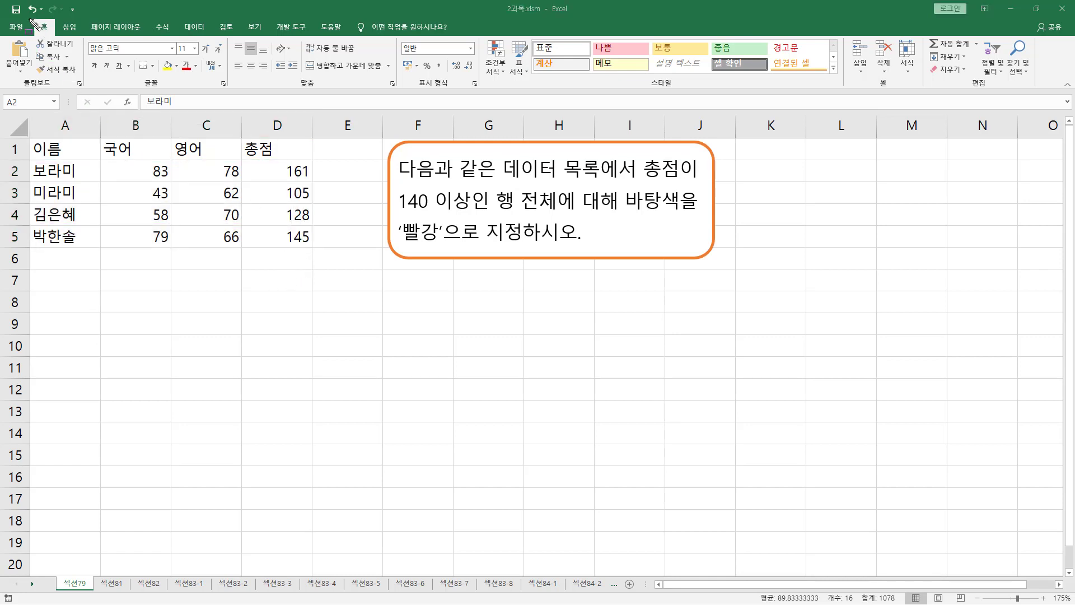
{"action": "left_click_drag", "start_coordinate": [34, 19], "coordinate": [53, 33]}
{"action": "left_click_drag", "start_coordinate": [643, 74], "coordinate": [679, 88]}
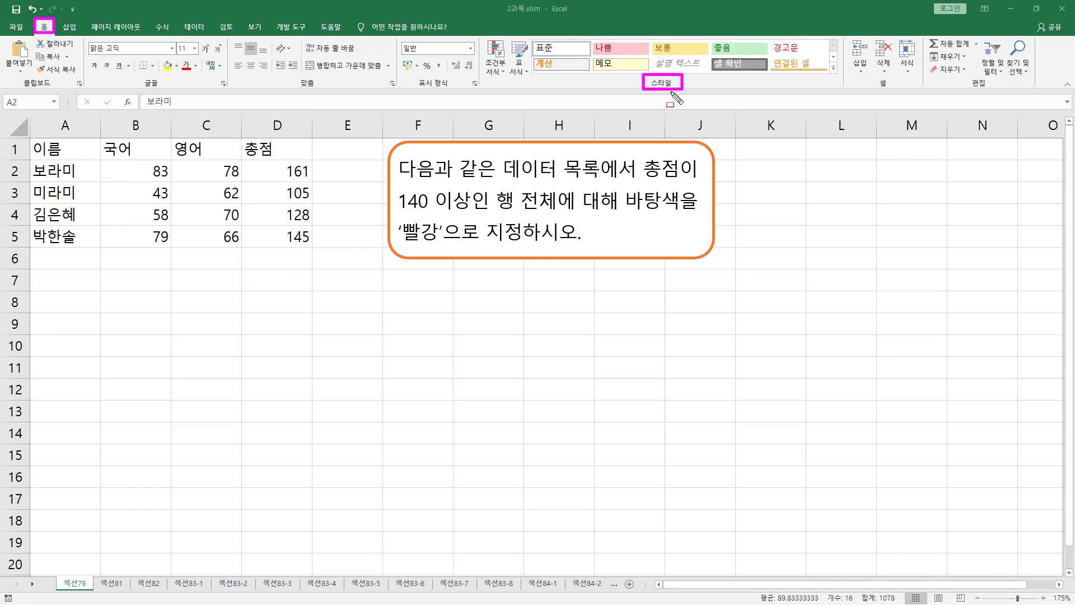
{"action": "left_click_drag", "start_coordinate": [481, 38], "coordinate": [512, 78]}
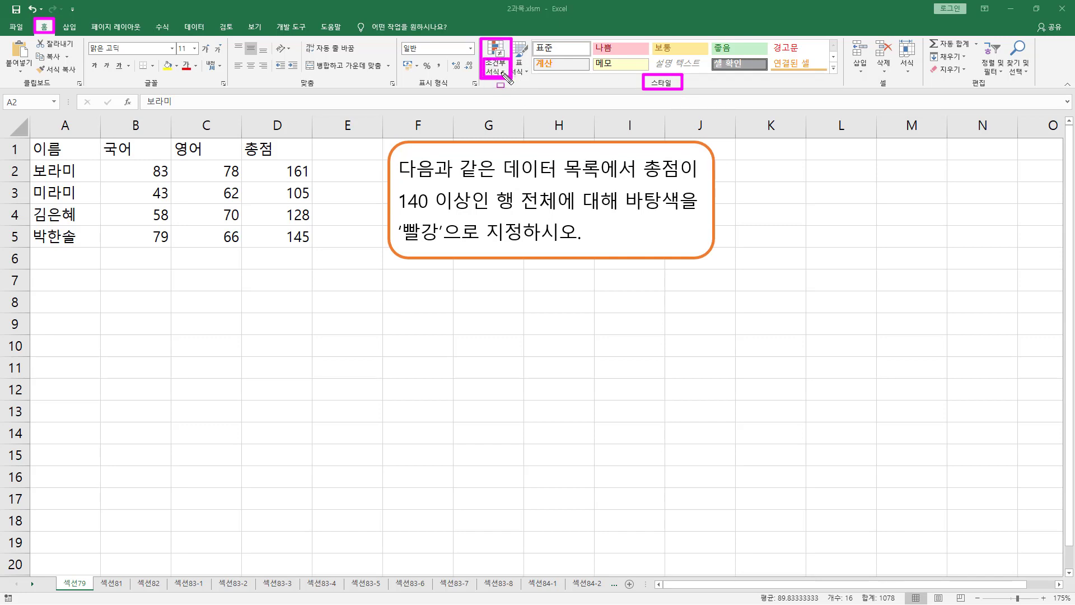
{"action": "key", "text": "Escape"}
{"action": "left_click", "coordinate": [501, 71]}
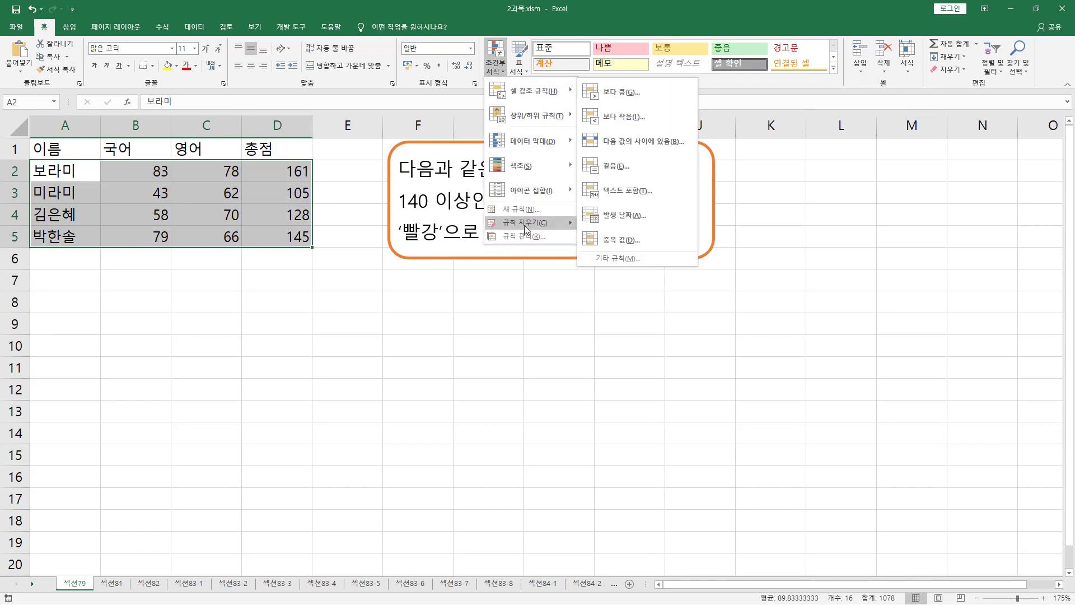
{"action": "left_click", "coordinate": [522, 211]}
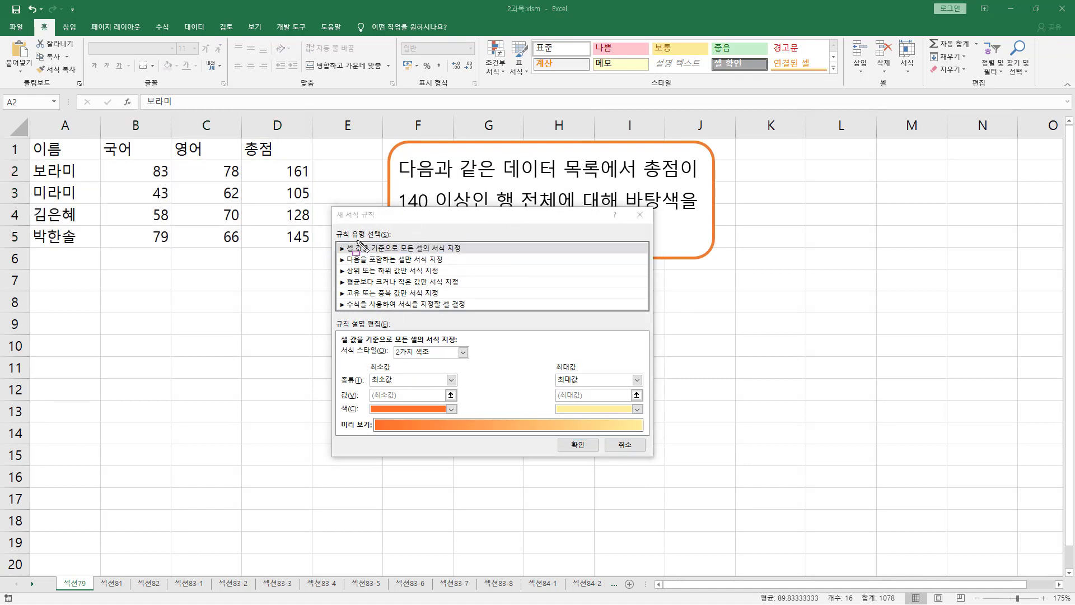
Set the rule type to use a formula to determine which cells to format (수식을 사용하여 서식을 지정할 셀 결정).
{"action": "left_click_drag", "start_coordinate": [333, 227], "coordinate": [392, 240]}
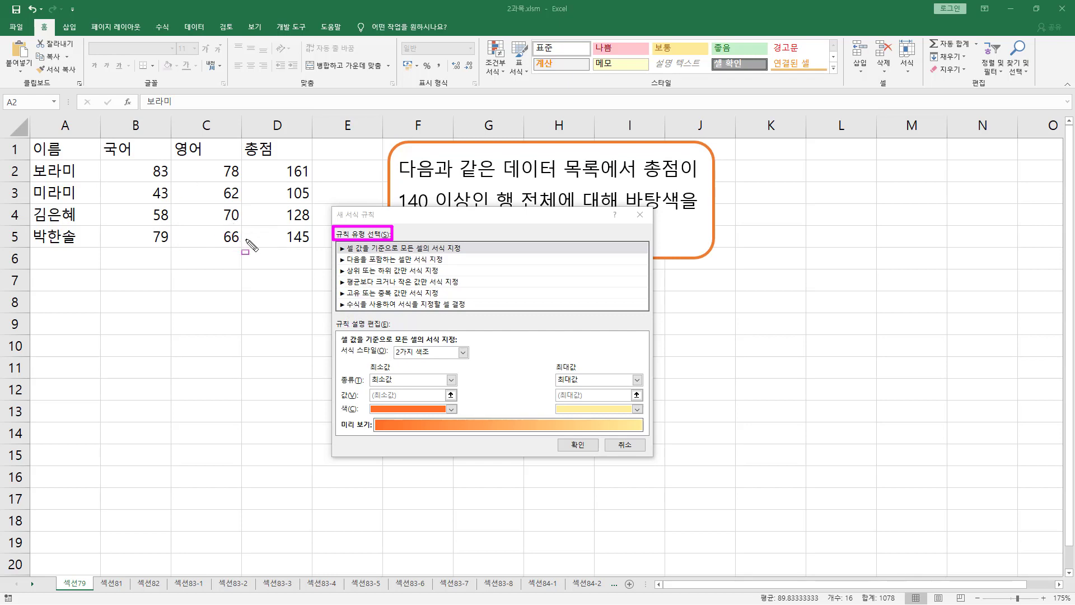
{"action": "left_click_drag", "start_coordinate": [334, 298], "coordinate": [469, 313]}
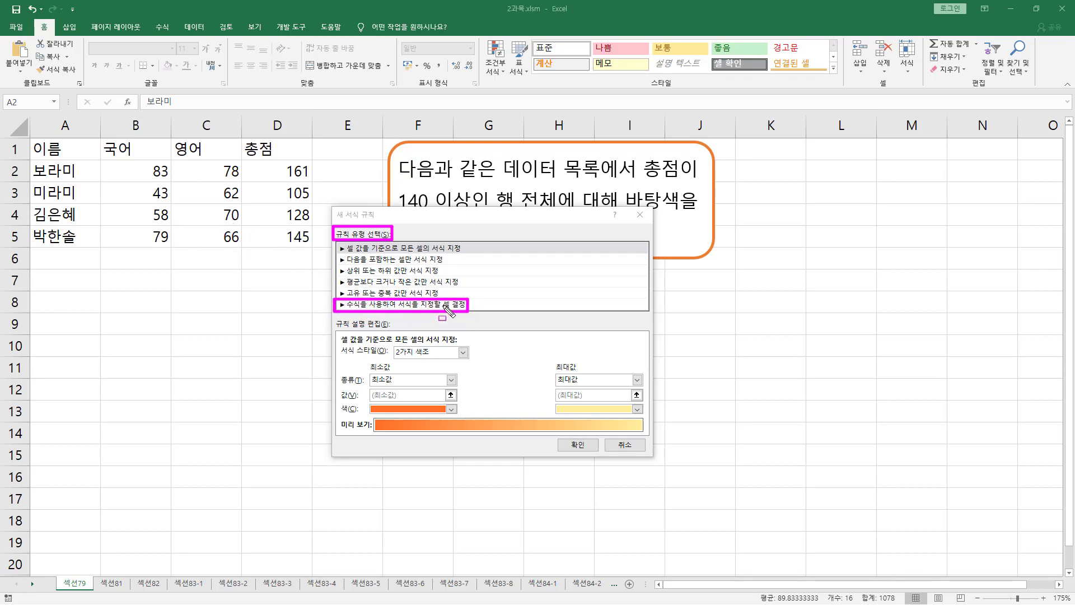
{"action": "key", "text": "Escape"}
{"action": "left_click", "coordinate": [358, 304]}
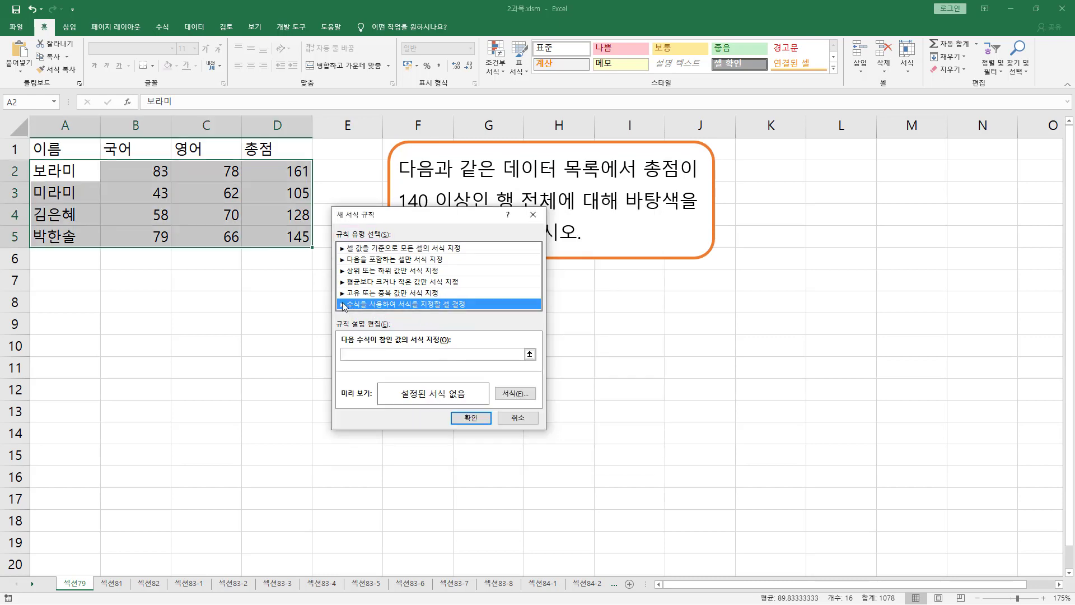
{"action": "key", "text": "ctrl+2"}
{"action": "left_click_drag", "start_coordinate": [335, 328], "coordinate": [385, 329]}
{"action": "left_click_drag", "start_coordinate": [342, 360], "coordinate": [455, 360]}
{"action": "key", "text": "Escape"}
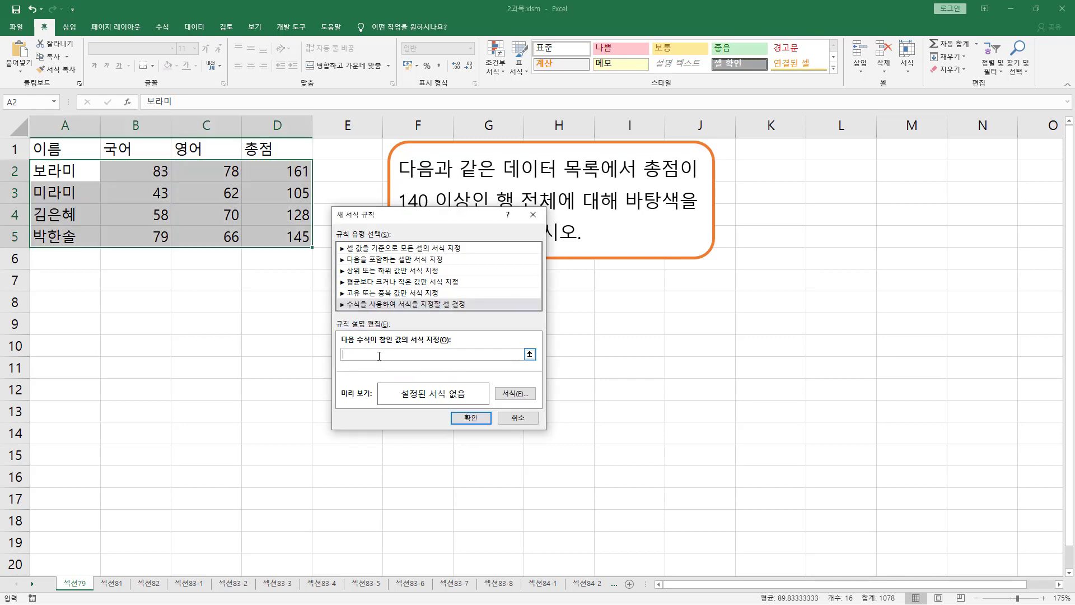
Begin the rule's formula with a reference to D2, the first 총점 cell, moving the dialog clear of the data.
{"action": "left_click", "coordinate": [360, 353]}
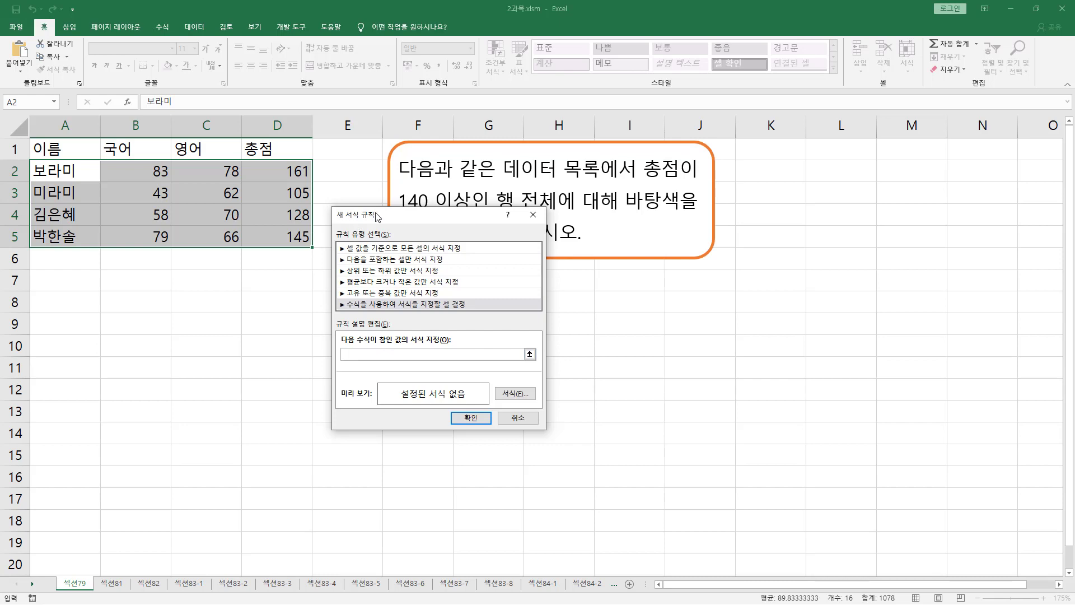
{"action": "left_click_drag", "start_coordinate": [392, 216], "coordinate": [235, 261]}
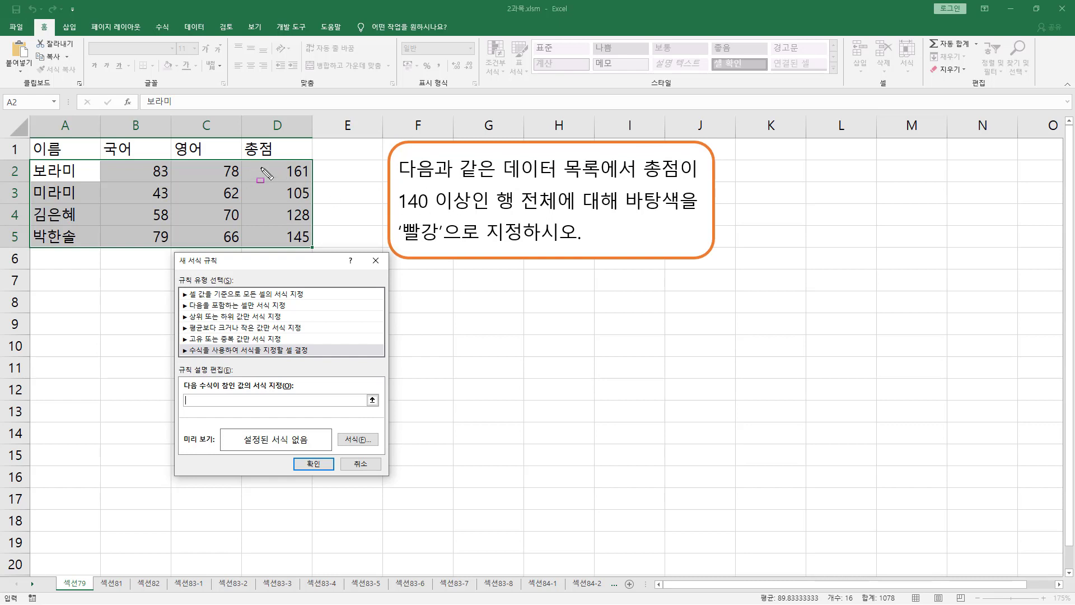
{"action": "left_click_drag", "start_coordinate": [252, 165], "coordinate": [316, 226]}
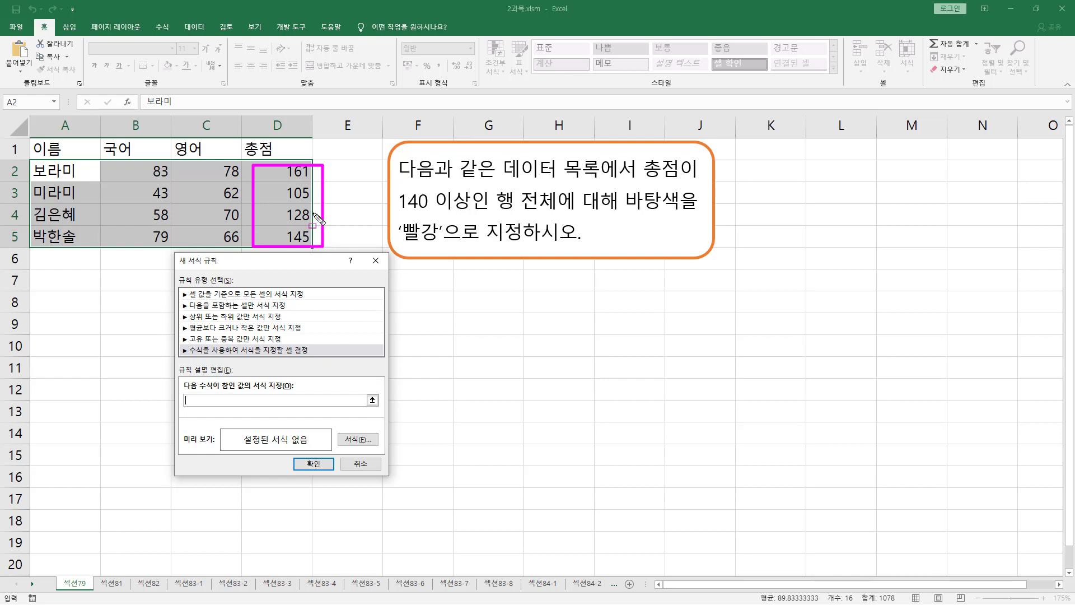
{"action": "left_click", "coordinate": [287, 171]}
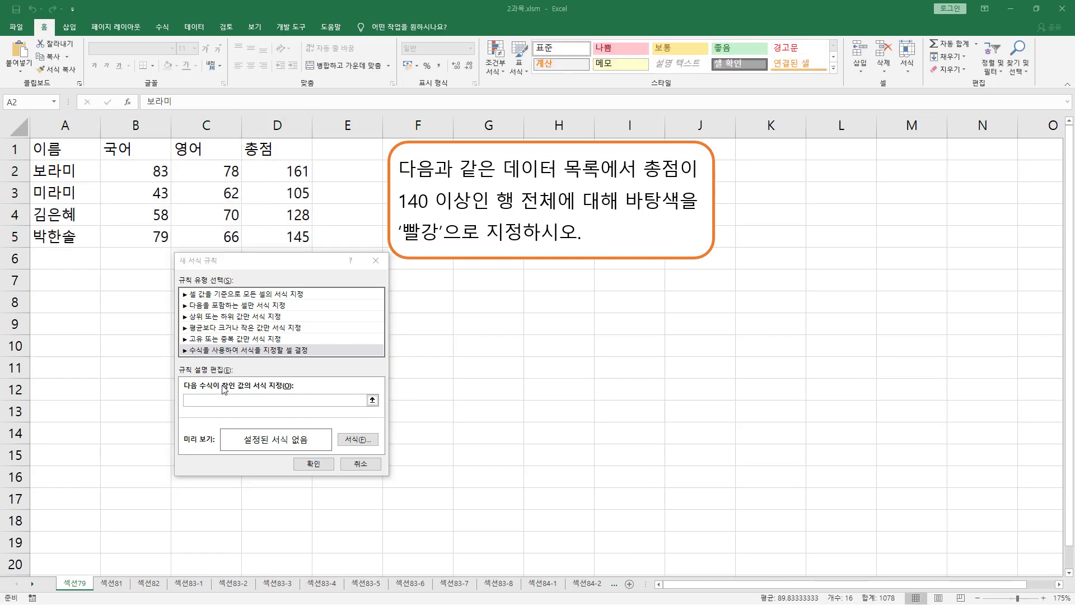
{"action": "left_click", "coordinate": [224, 393]}
{"action": "left_click", "coordinate": [276, 163]}
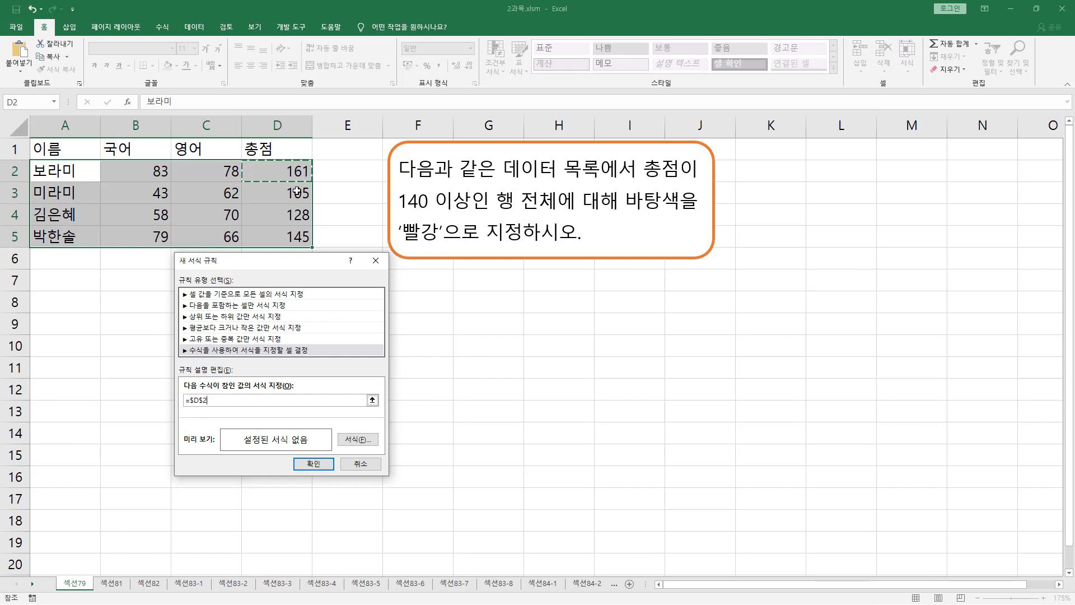
Lock only the column of the D2 reference and complete the rule's formula as =$D2>=140.
{"action": "left_click", "coordinate": [204, 400]}
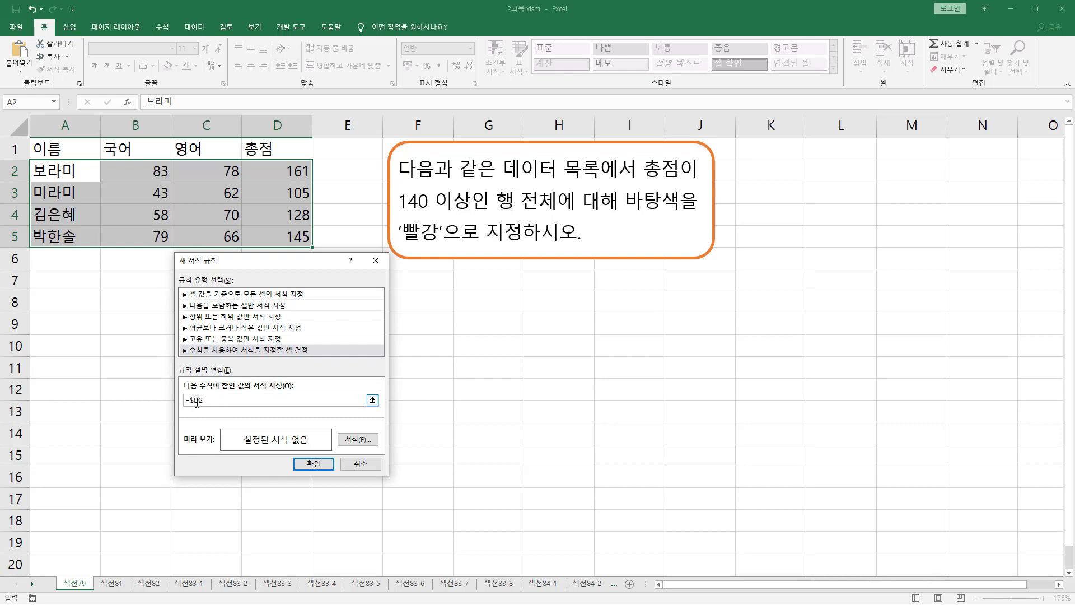
{"action": "key", "text": "F4"}
{"action": "key", "text": "F4"}
{"action": "key", "text": "F4"}
{"action": "key", "text": "F4"}
{"action": "key", "text": "F4"}
{"action": "left_click", "coordinate": [213, 401]}
{"action": "key", "text": "F4"}
{"action": "type", "text": ">=140"}
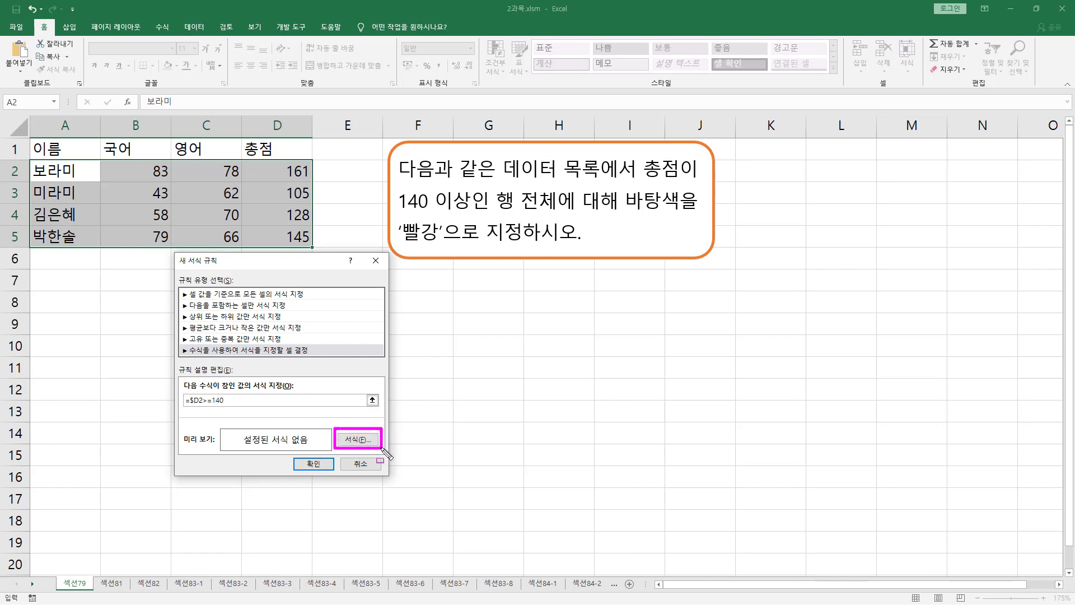
{"action": "left_click_drag", "start_coordinate": [182, 408], "coordinate": [222, 408]}
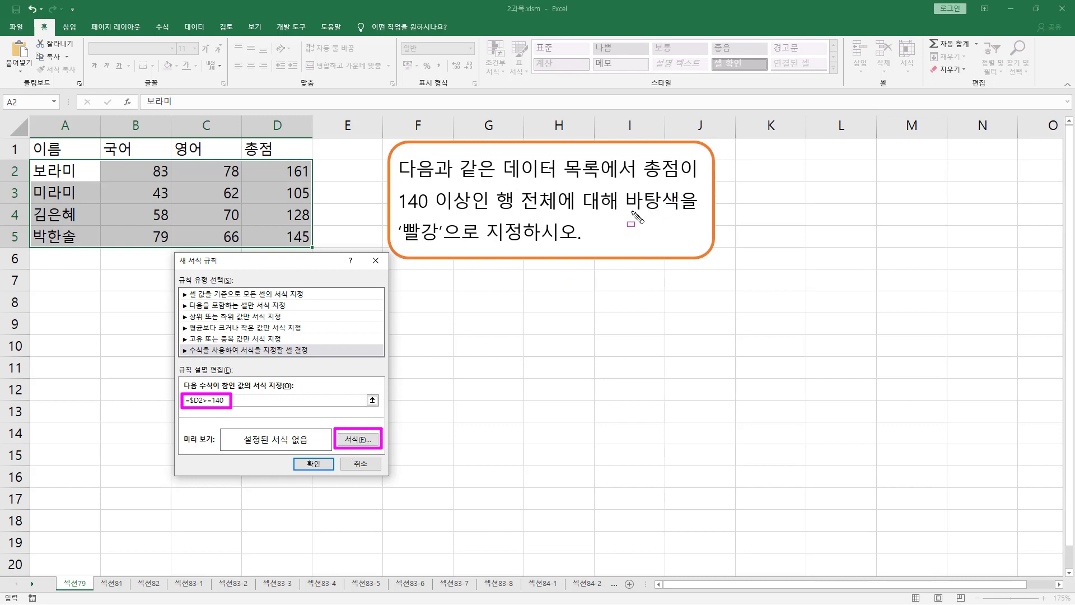
{"action": "left_click_drag", "start_coordinate": [626, 211], "coordinate": [694, 210]}
{"action": "left_click_drag", "start_coordinate": [402, 242], "coordinate": [515, 242]}
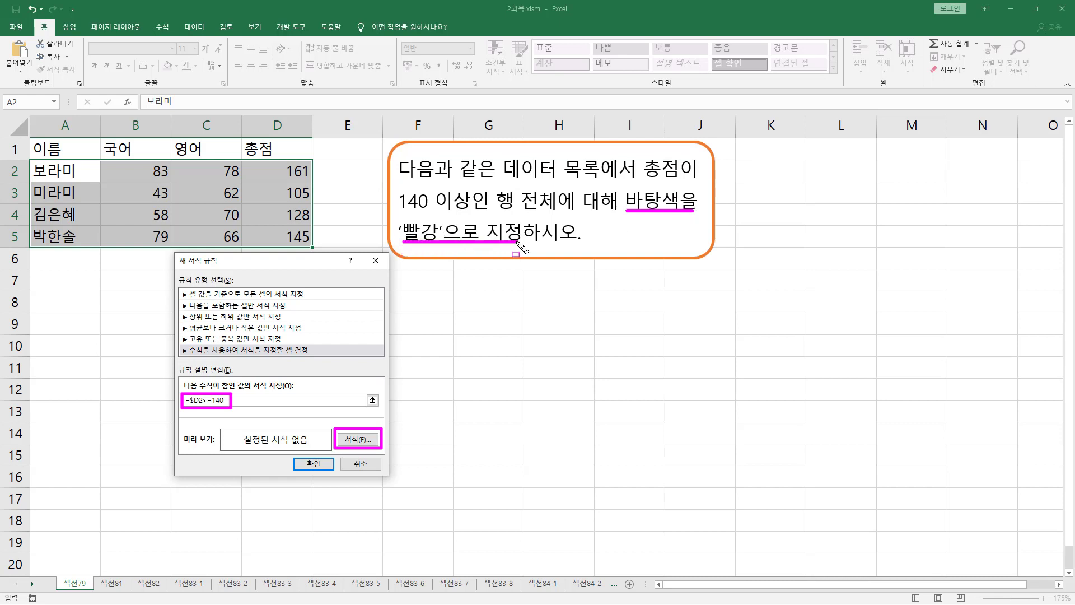
Set the rule's format to a red background fill and apply the rule to A2:D5.
{"action": "left_click", "coordinate": [358, 440]}
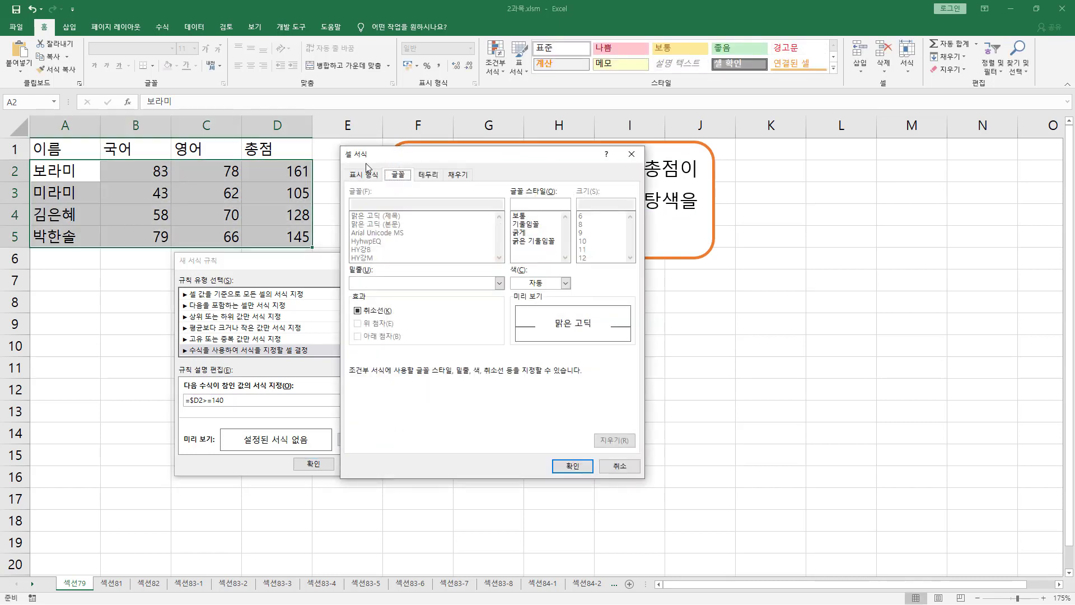
{"action": "left_click_drag", "start_coordinate": [342, 161], "coordinate": [377, 160]}
{"action": "key", "text": "Escape"}
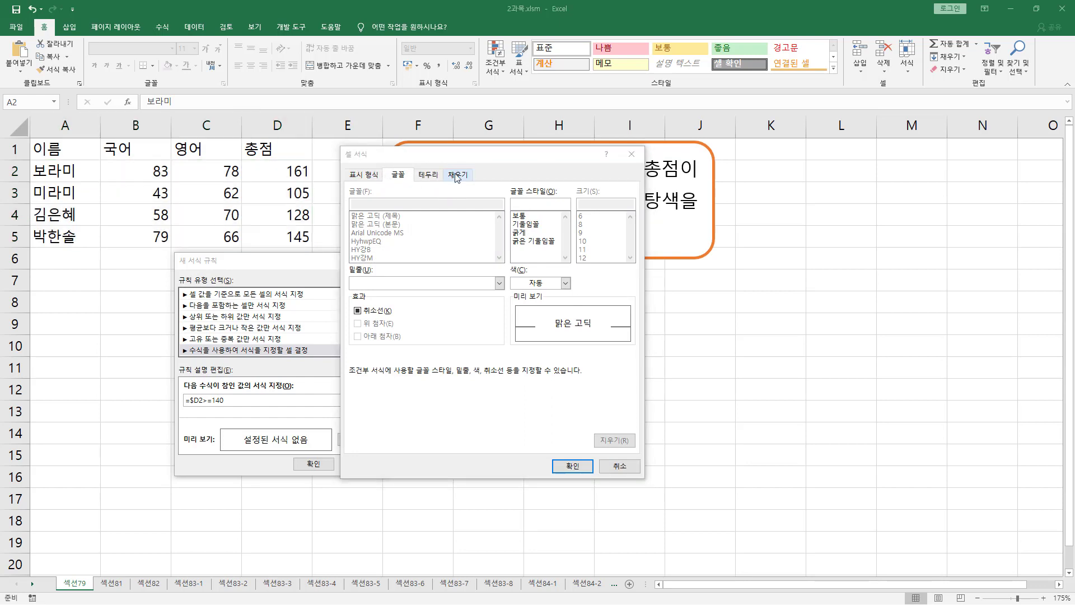
{"action": "left_click", "coordinate": [458, 175]}
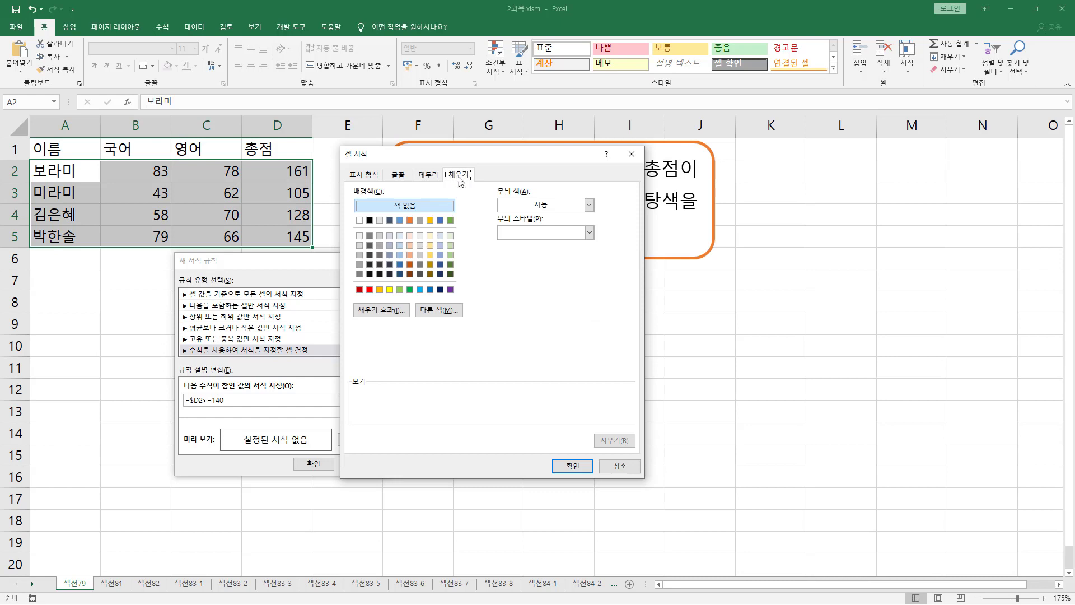
{"action": "left_click", "coordinate": [369, 290]}
{"action": "left_click", "coordinate": [566, 468]}
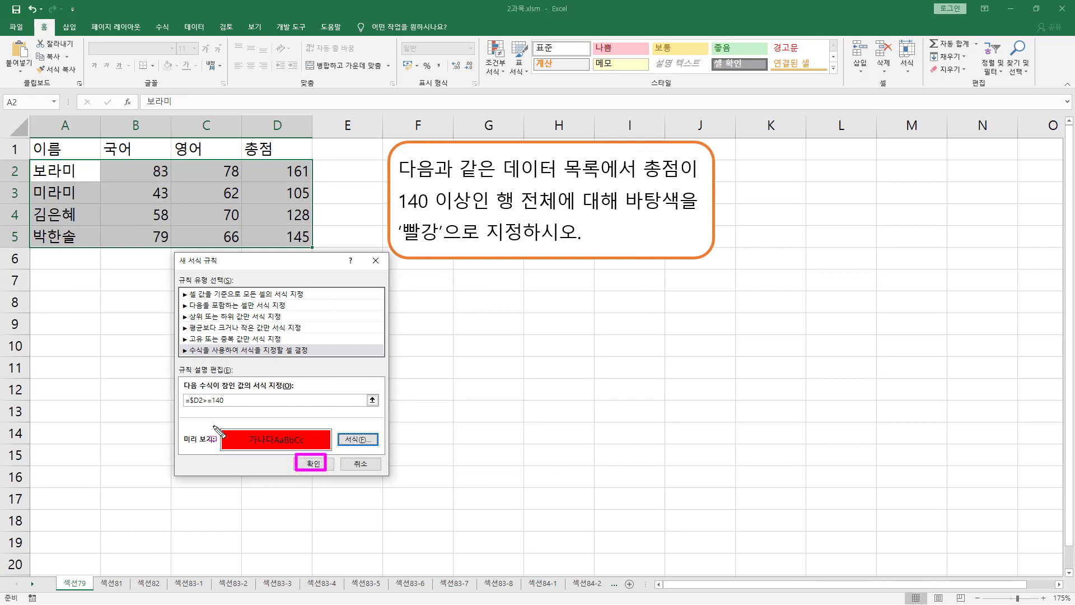
{"action": "mouse_move", "coordinate": [214, 424]}
{"action": "left_mouse_down"}
{"action": "mouse_move", "coordinate": [252, 464]}
{"action": "mouse_move", "coordinate": [336, 465]}
{"action": "mouse_move", "coordinate": [337, 454]}
{"action": "left_mouse_up"}
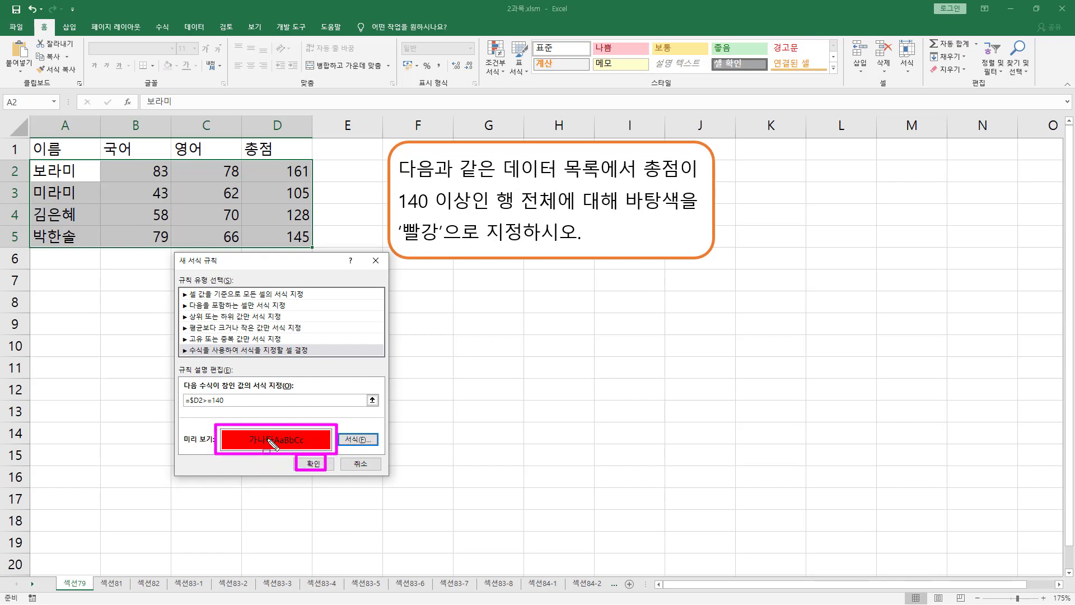
{"action": "key", "text": "Escape"}
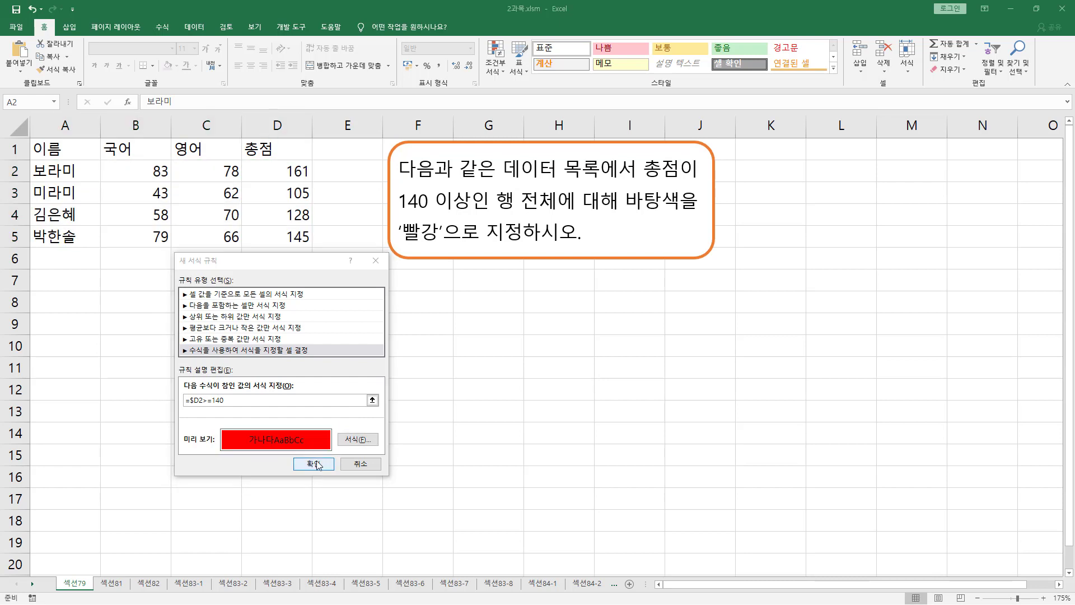
{"action": "left_click", "coordinate": [313, 464]}
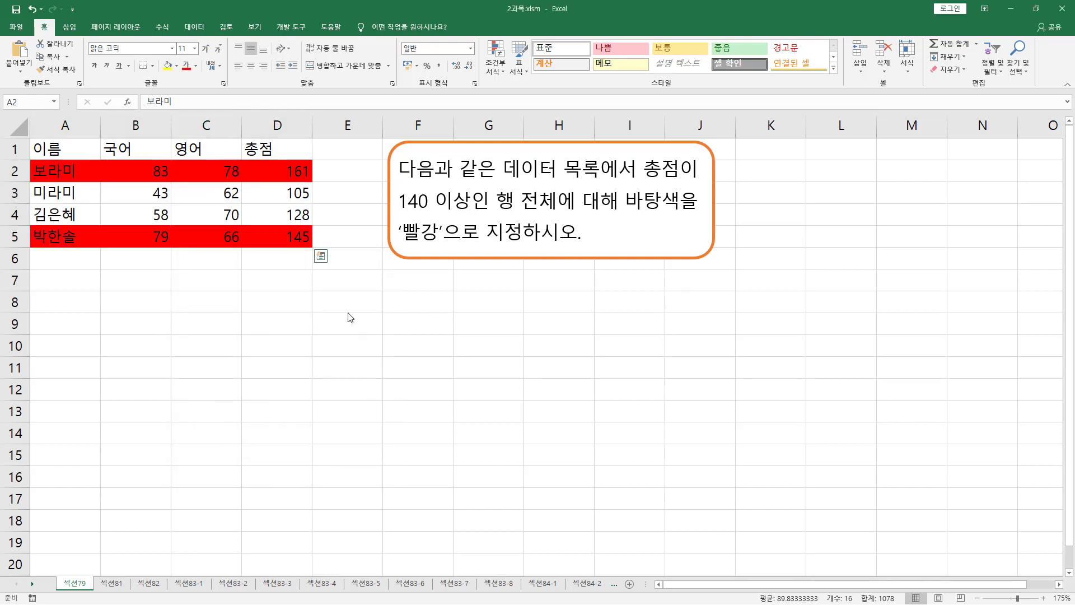
{"action": "left_click_drag", "start_coordinate": [274, 157], "coordinate": [320, 183]}
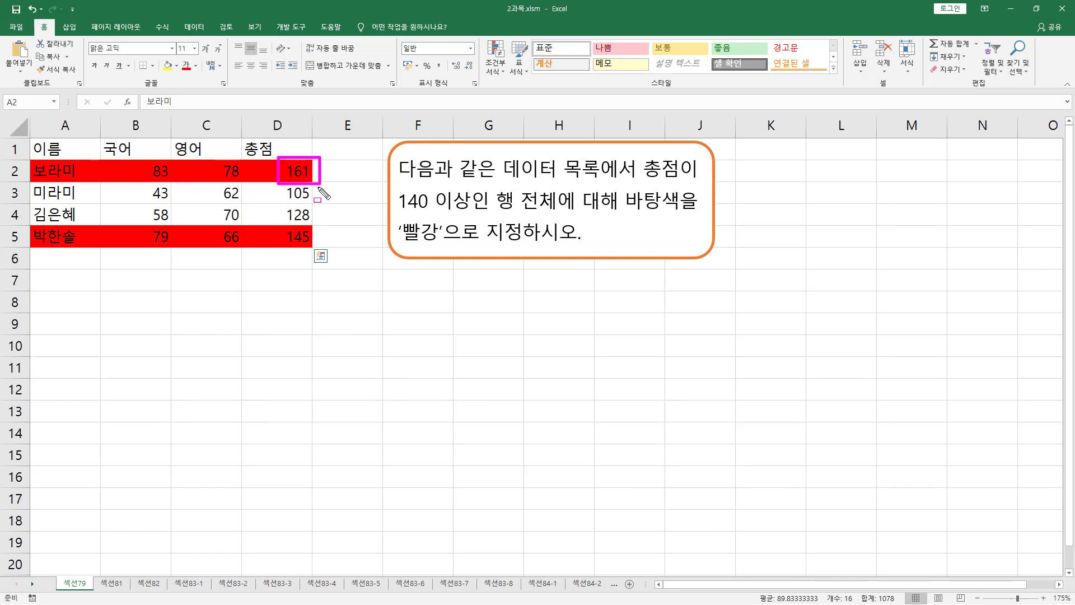
{"action": "left_click_drag", "start_coordinate": [278, 218], "coordinate": [313, 253]}
{"action": "key", "text": "Escape"}
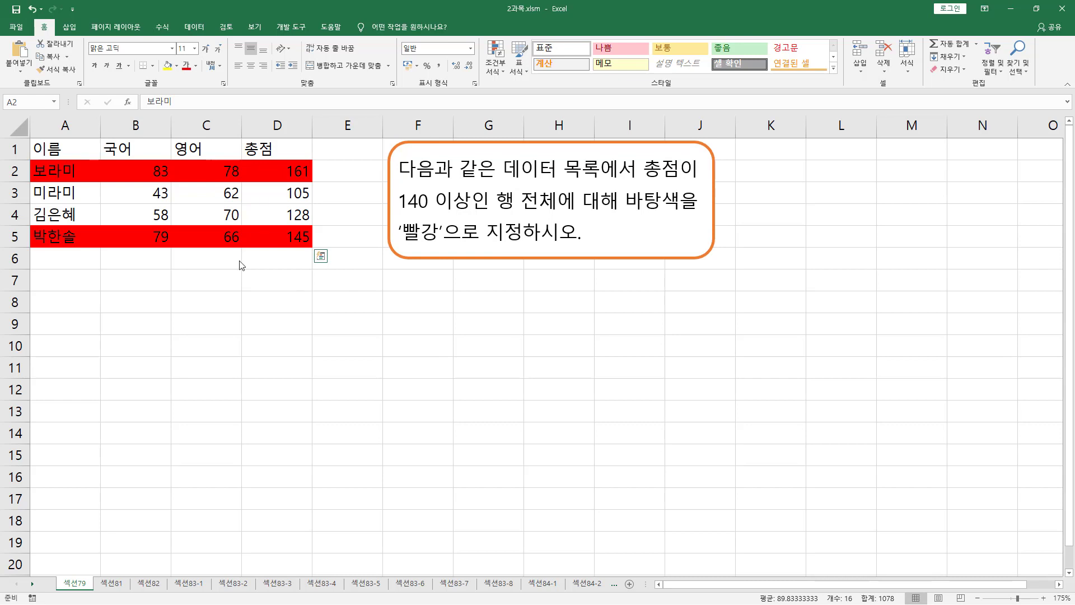
Select E2:E5 and start a new conditional formatting rule of the formula type (수식을 사용하여 서식을 지정할 셀 결정).
{"action": "left_click", "coordinate": [297, 171]}
{"action": "left_click_drag", "start_coordinate": [327, 169], "coordinate": [344, 238]}
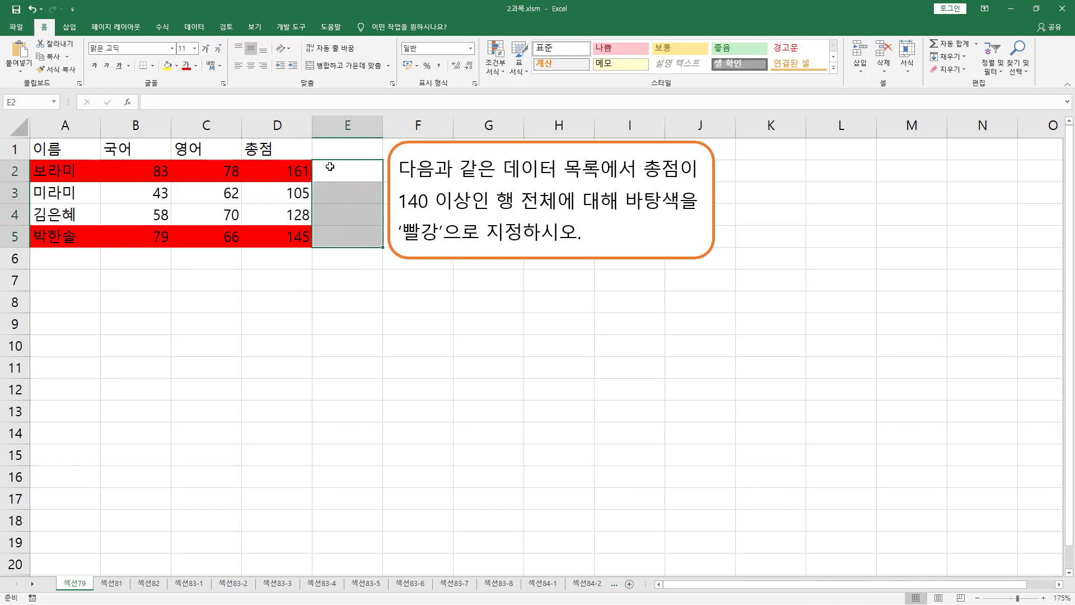
{"action": "key", "text": "ctrl+2"}
{"action": "left_click_drag", "start_coordinate": [315, 162], "coordinate": [357, 240]}
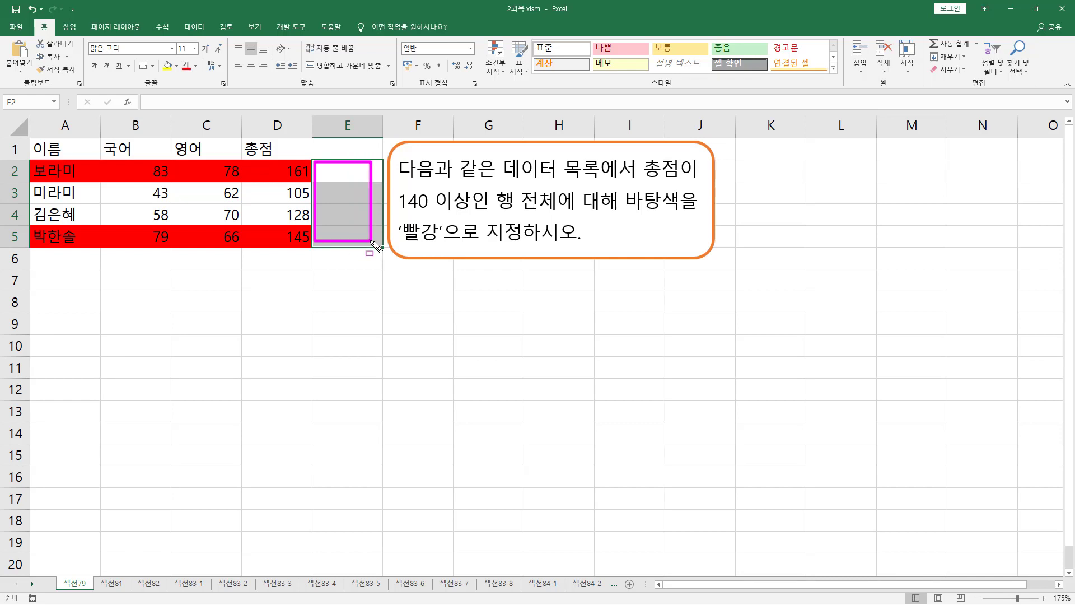
{"action": "key", "text": "Escape"}
{"action": "left_click", "coordinate": [500, 73]}
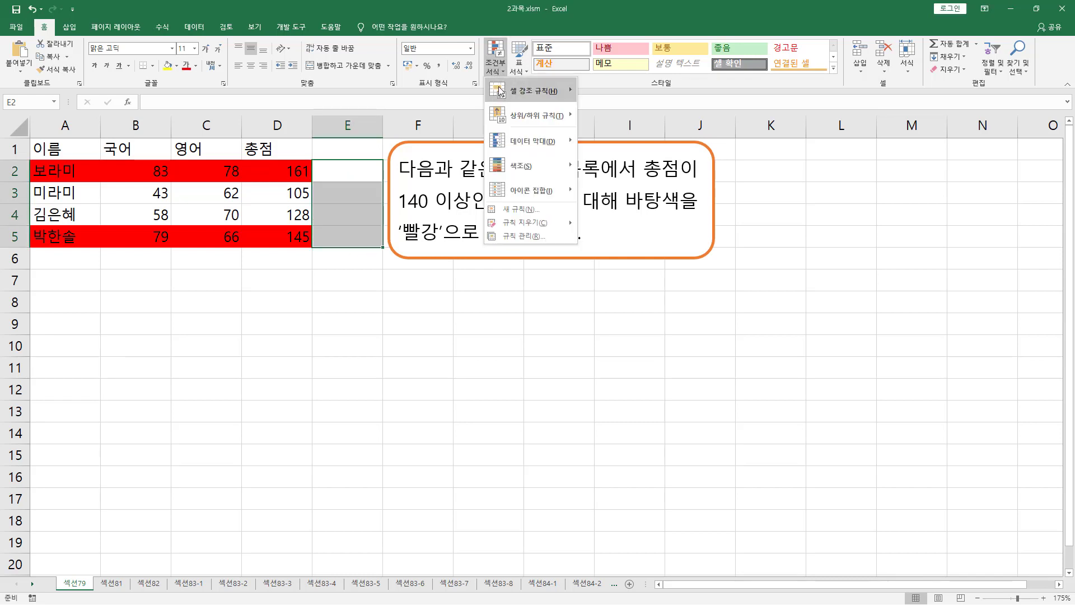
{"action": "left_click", "coordinate": [510, 210]}
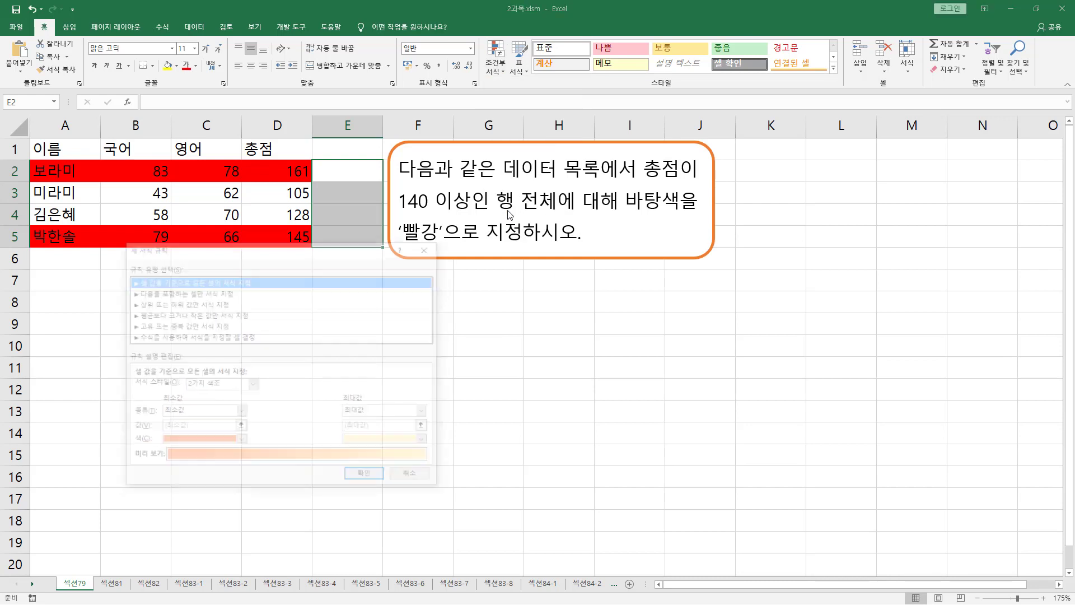
{"action": "left_click", "coordinate": [154, 338]}
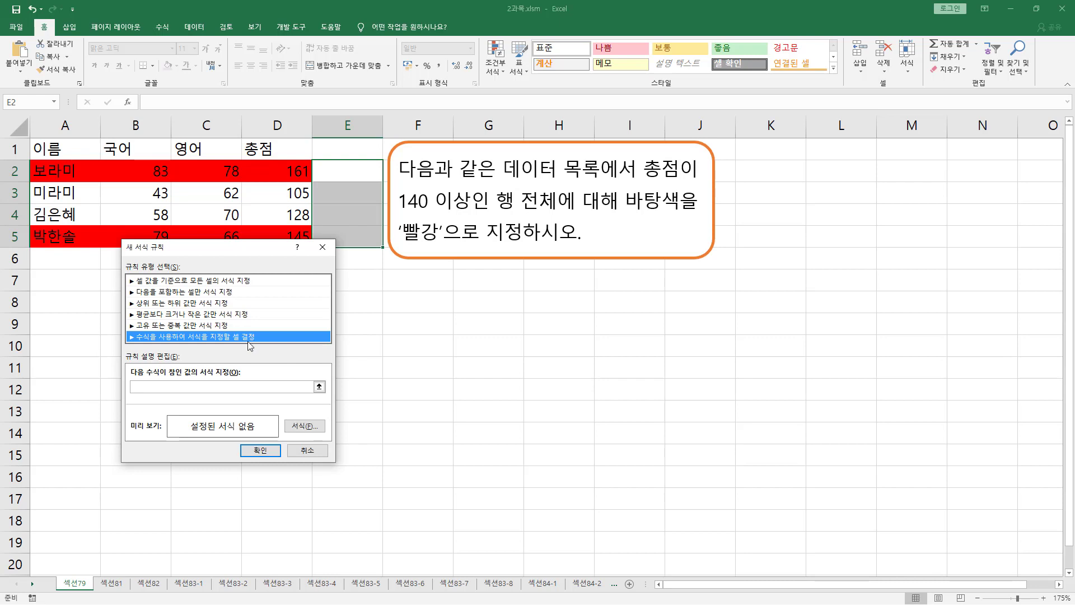
Enter the rule's formula as =$D2>=140, locking only the column of the D2 reference.
{"action": "left_click", "coordinate": [173, 388]}
{"action": "left_click", "coordinate": [176, 387]}
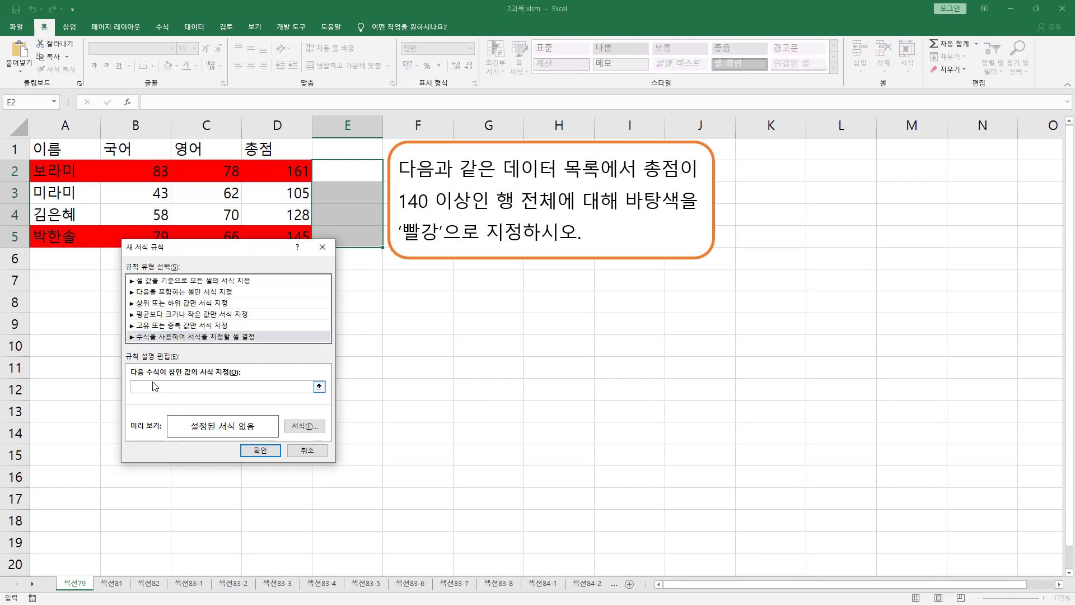
{"action": "left_click", "coordinate": [270, 172]}
{"action": "key", "text": "F4"}
{"action": "key", "text": "F4"}
{"action": "left_click", "coordinate": [168, 385]}
{"action": "type", "text": ">="}
Give the rule a yellow background fill and apply it to E2:E5.
{"action": "left_click", "coordinate": [306, 425]}
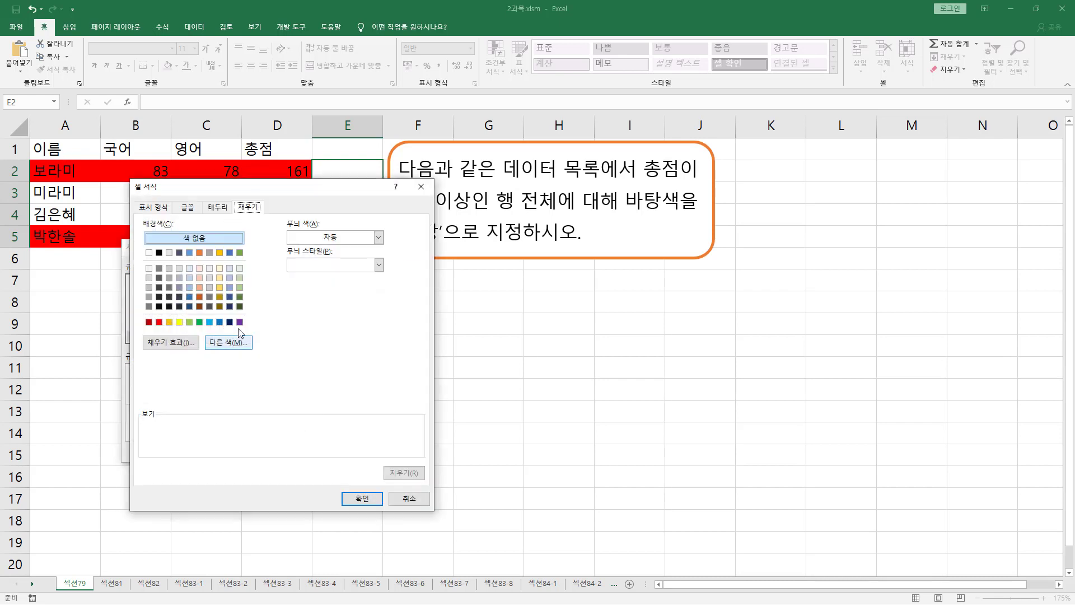
{"action": "left_click", "coordinate": [179, 323]}
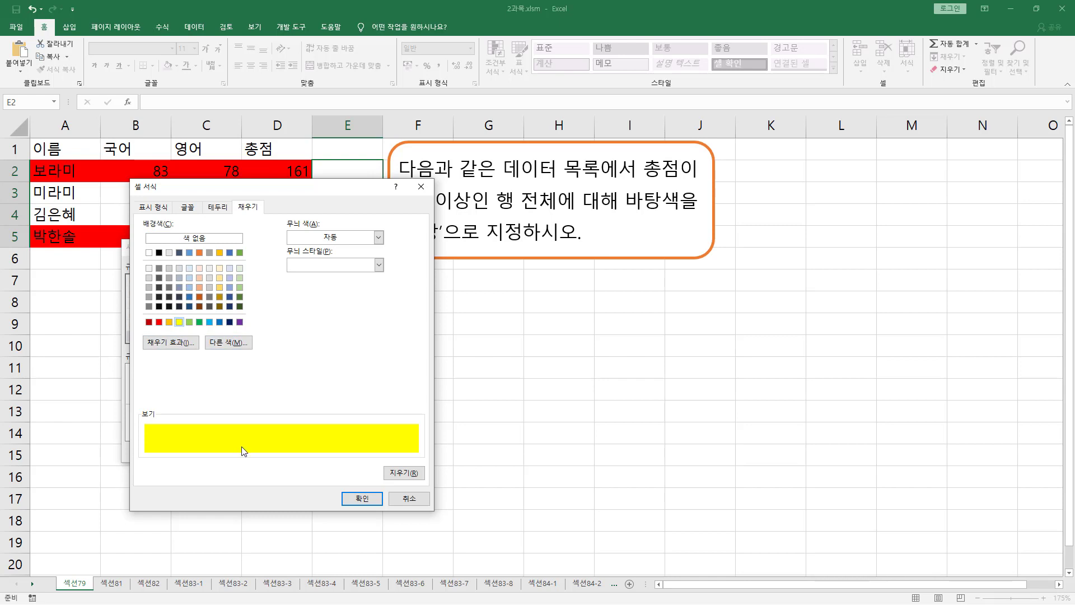
{"action": "left_click", "coordinate": [359, 500]}
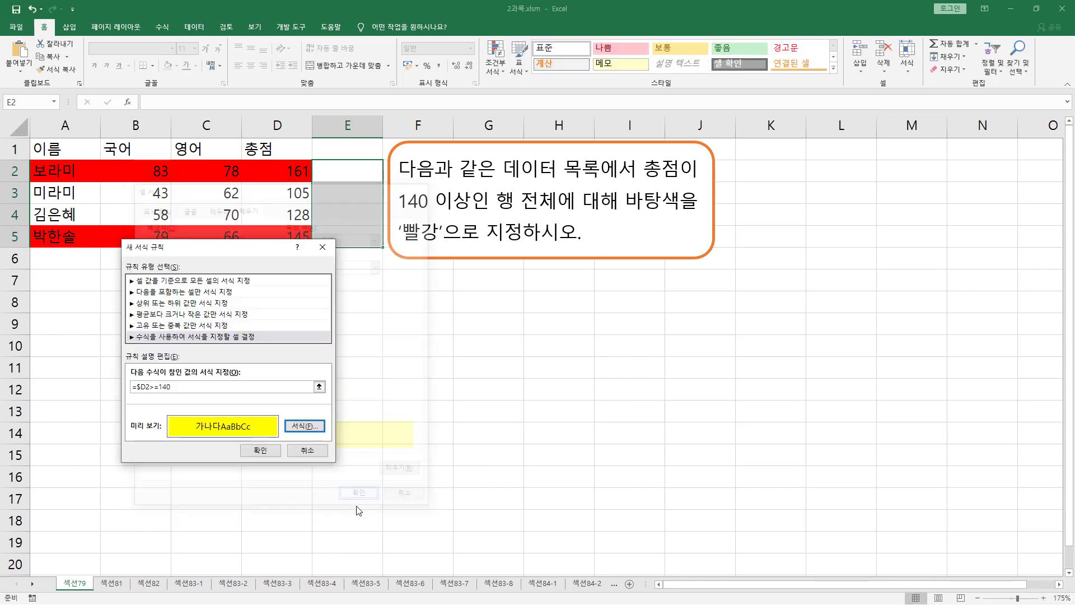
{"action": "left_click", "coordinate": [265, 451]}
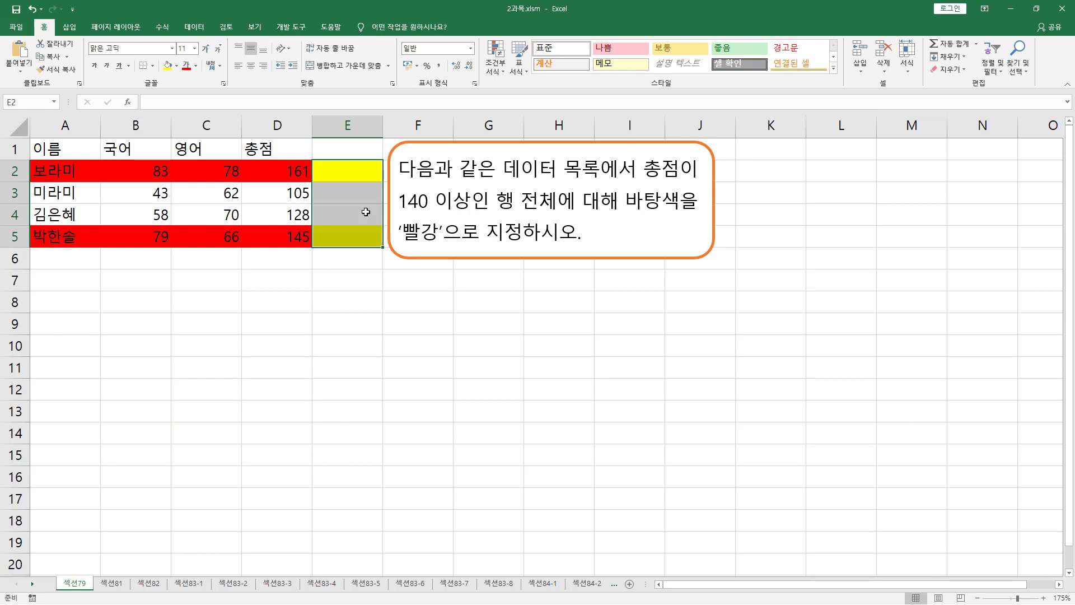
{"action": "left_click_drag", "start_coordinate": [318, 164], "coordinate": [383, 244]}
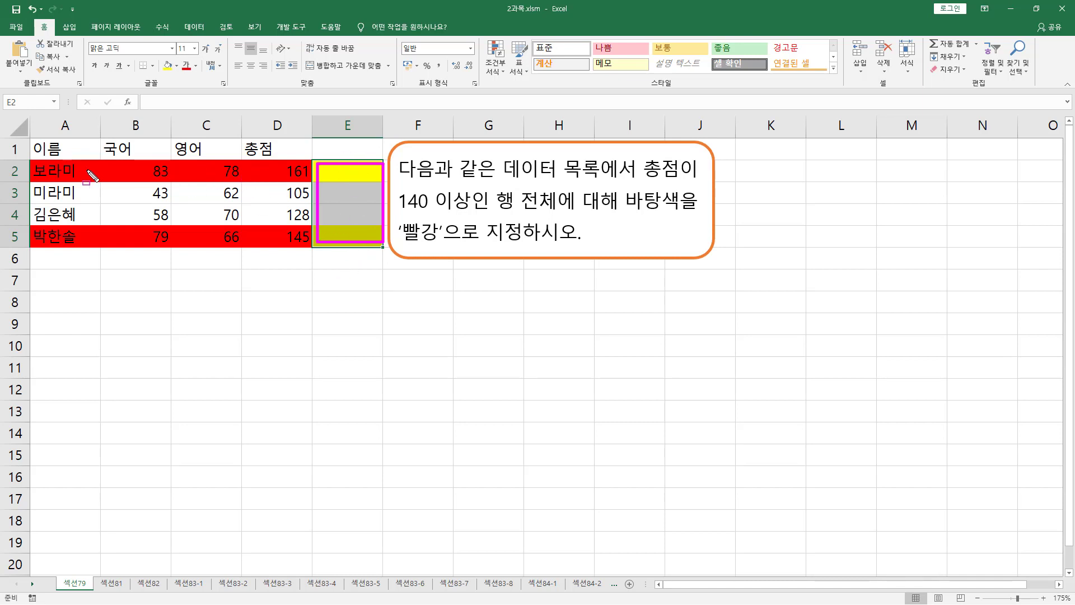
{"action": "mouse_move", "coordinate": [30, 158]}
{"action": "left_mouse_down"}
{"action": "mouse_move", "coordinate": [229, 242]}
{"action": "mouse_move", "coordinate": [312, 258]}
{"action": "left_mouse_up"}
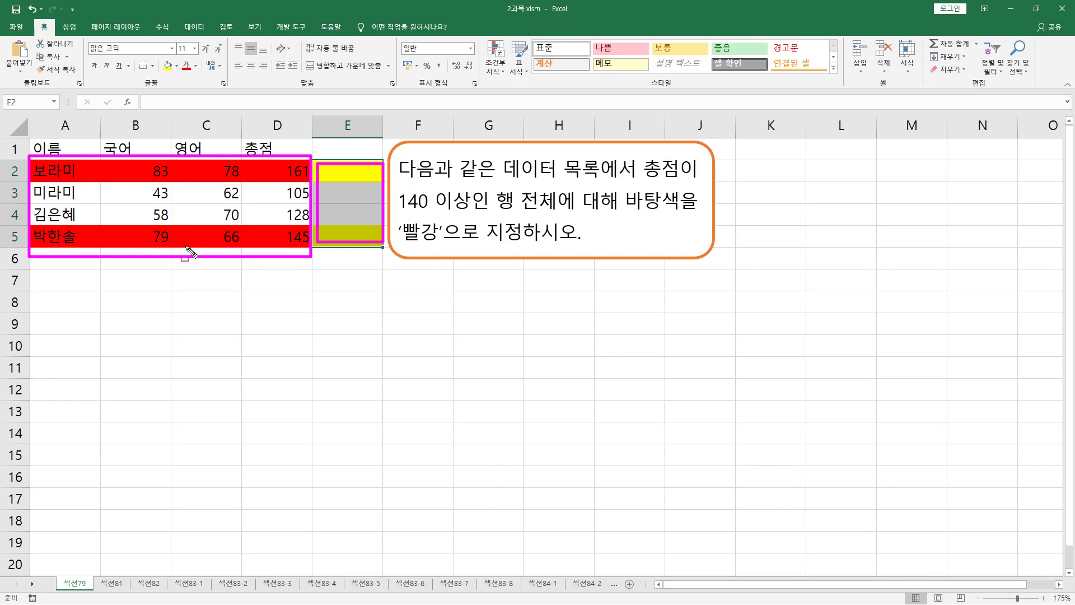
{"action": "key", "text": "Escape"}
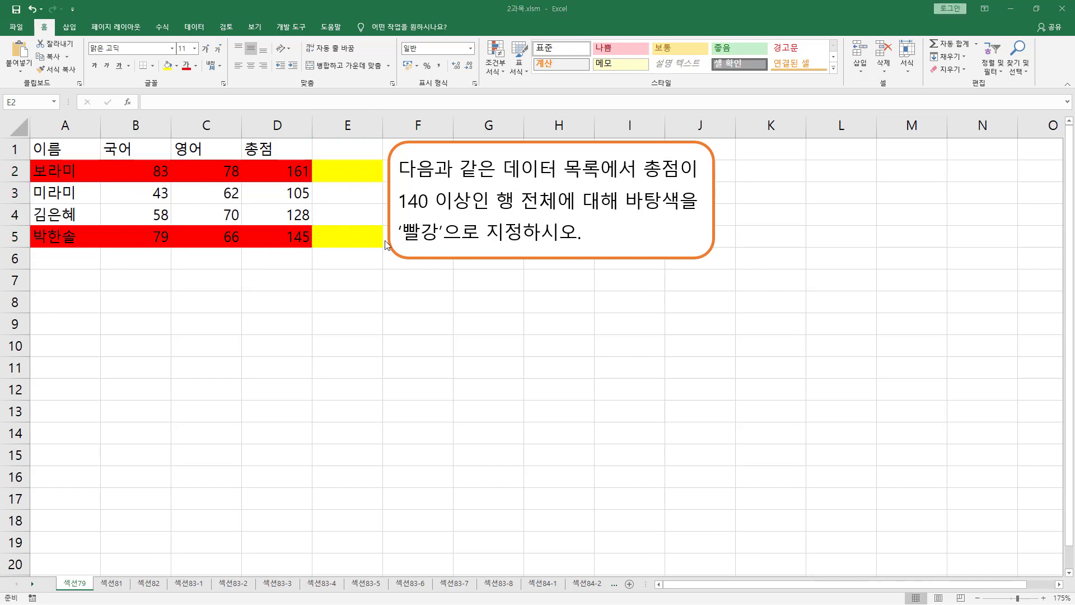
{"action": "key", "text": "ctrl+shift+d"}
{"action": "left_click_drag", "start_coordinate": [315, 160], "coordinate": [381, 247]}
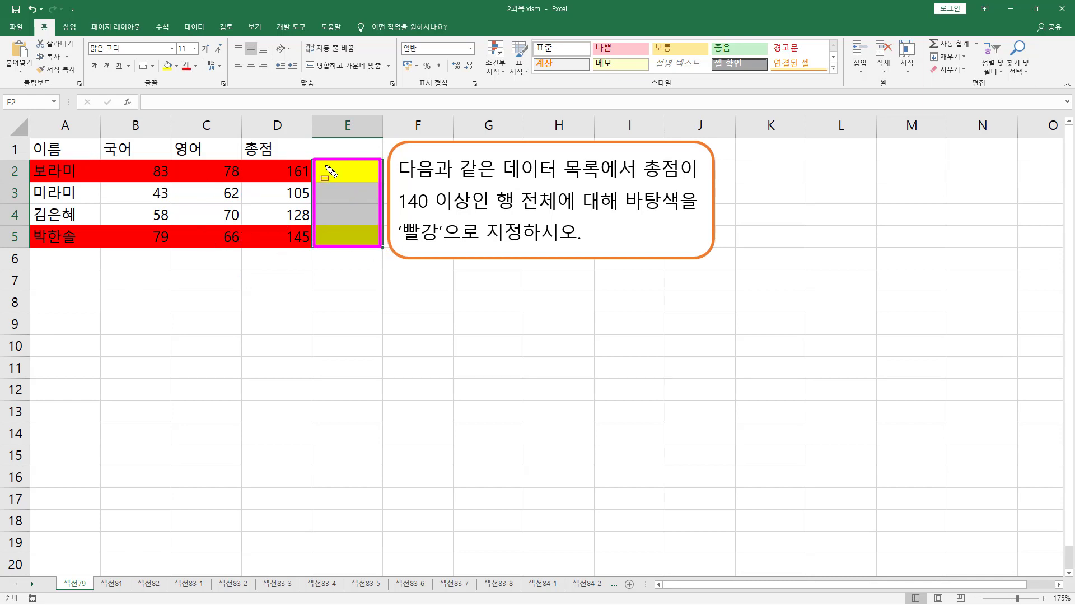
{"action": "mouse_move", "coordinate": [324, 165]}
{"action": "left_mouse_down"}
{"action": "mouse_move", "coordinate": [372, 250]}
{"action": "mouse_move", "coordinate": [357, 178]}
{"action": "mouse_move", "coordinate": [375, 245]}
{"action": "left_mouse_up"}
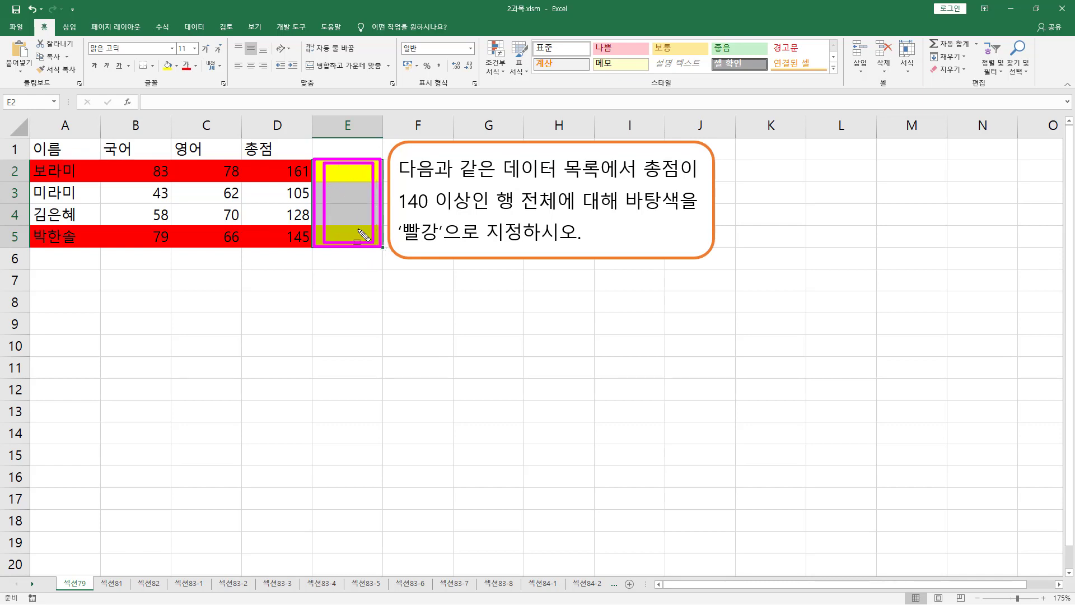
{"action": "key", "text": "Escape"}
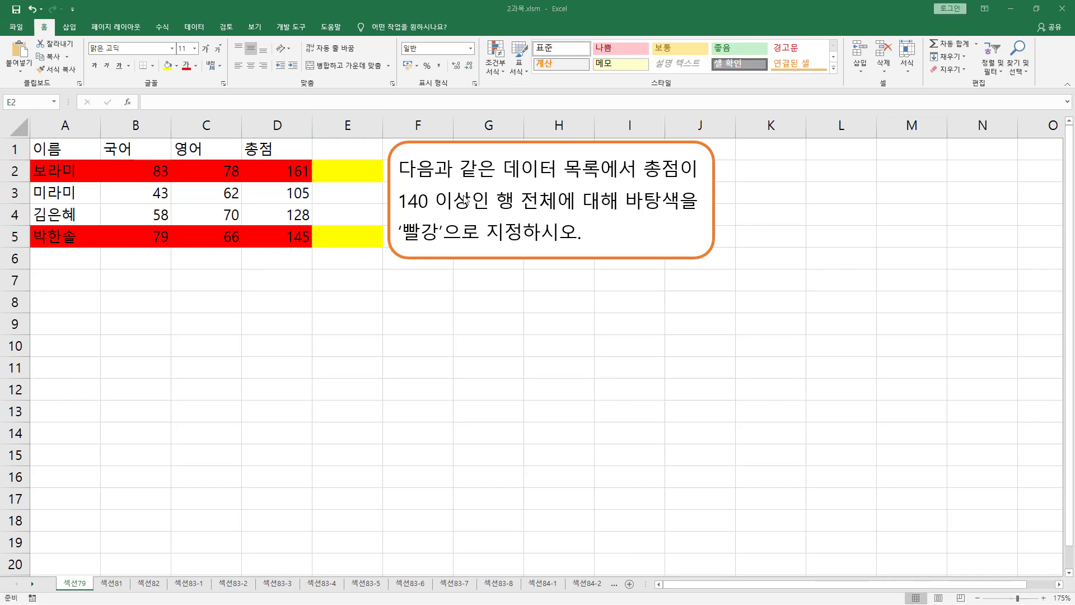
Examine the conditional formatting rule categories available for cell E3.
{"action": "left_click", "coordinate": [365, 202]}
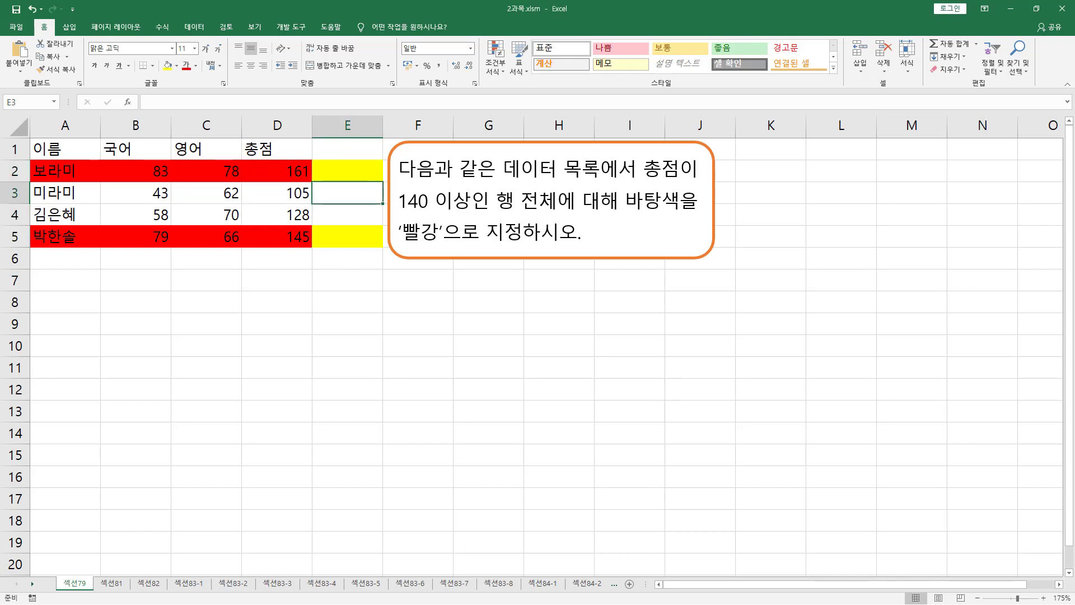
{"action": "left_click", "coordinate": [494, 77]}
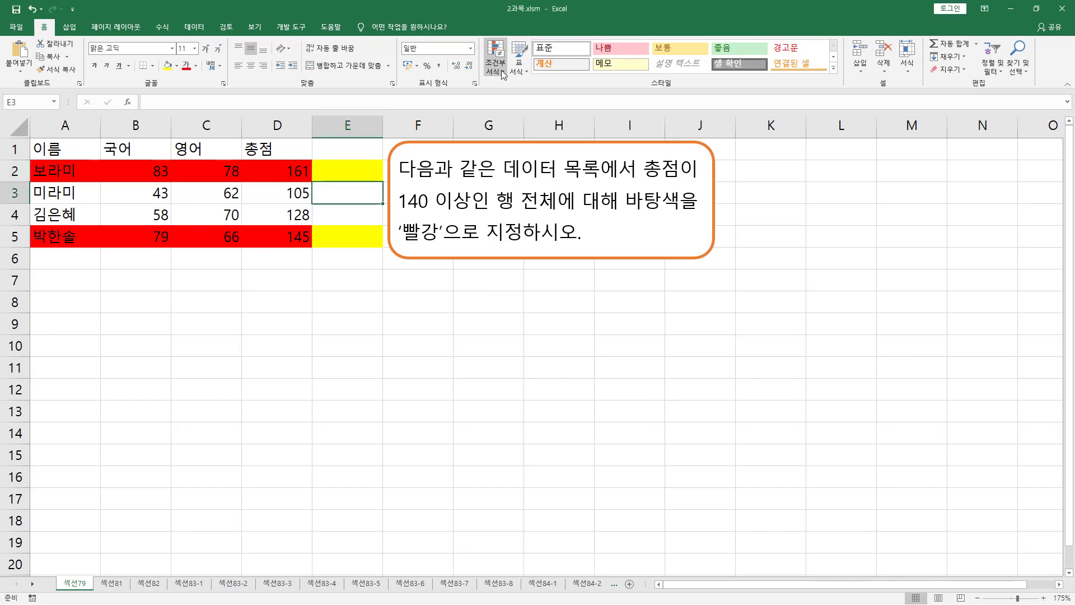
{"action": "key", "text": "ctrl+2"}
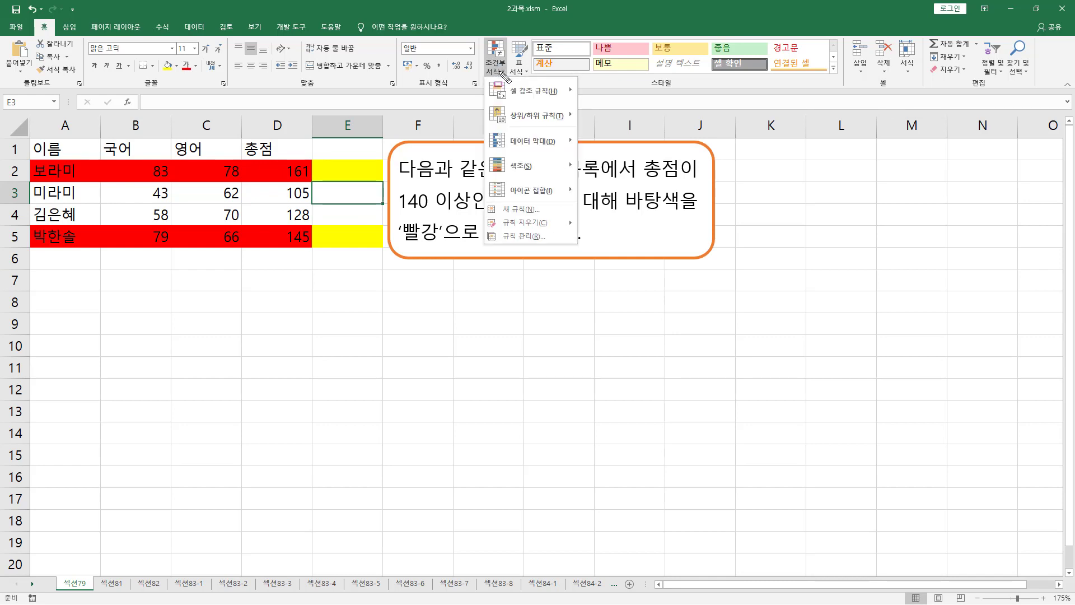
{"action": "mouse_move", "coordinate": [487, 78]}
{"action": "left_mouse_down"}
{"action": "mouse_move", "coordinate": [516, 190]}
{"action": "mouse_move", "coordinate": [587, 245]}
{"action": "left_mouse_up"}
{"action": "left_click_drag", "start_coordinate": [510, 96], "coordinate": [558, 97]}
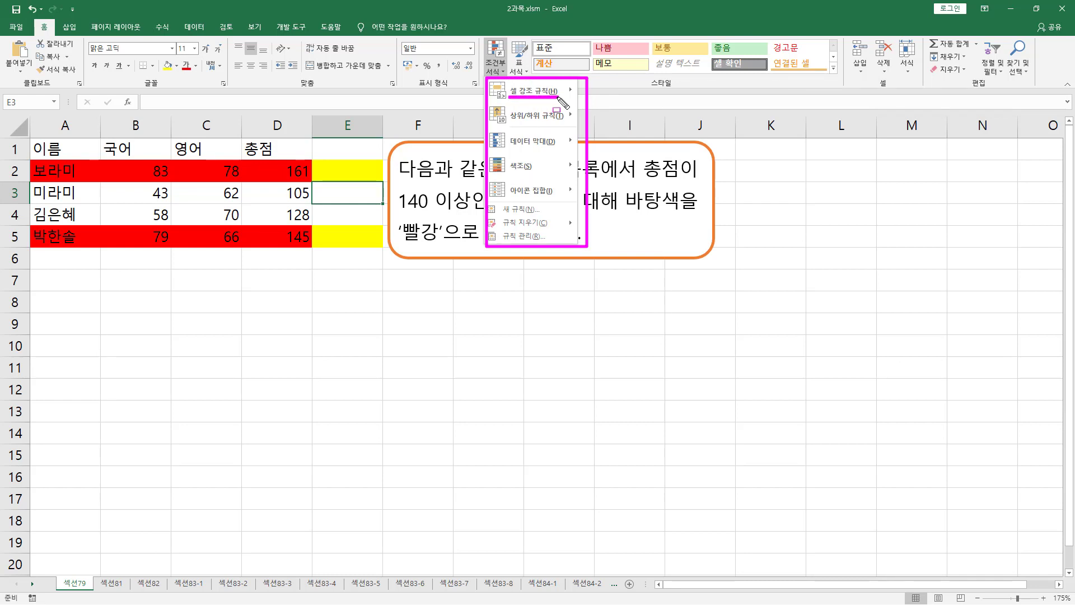
{"action": "key", "text": "Escape"}
Examine the 셀 강조 규칙, 상위/하위 규칙 and 데이터 막대 options, trying out the item count of the 상위 10개 항목 rule.
{"action": "left_click", "coordinate": [496, 56]}
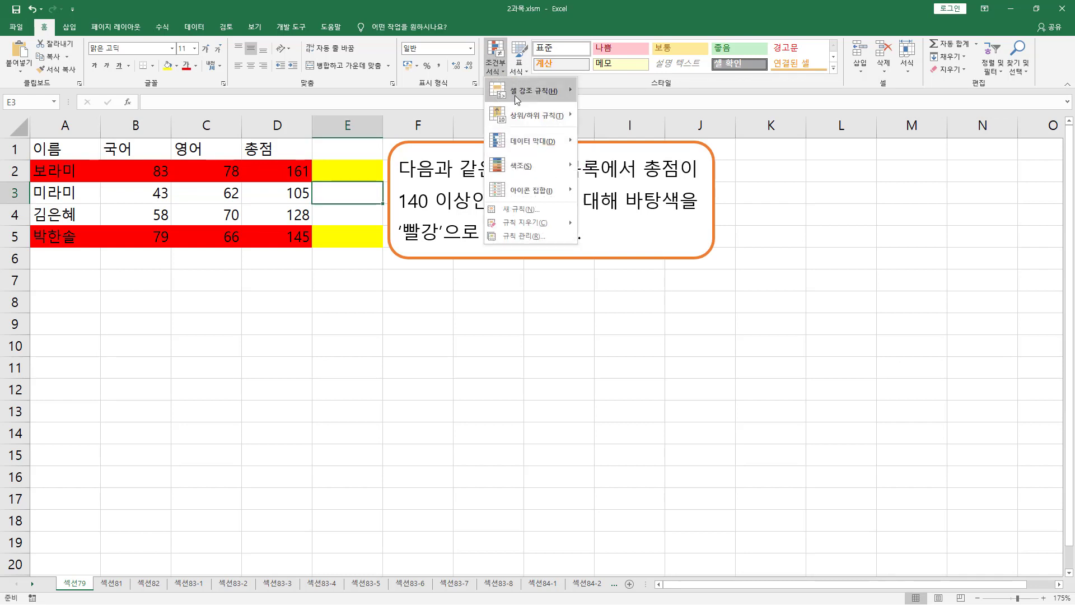
{"action": "mouse_move", "coordinate": [521, 100]}
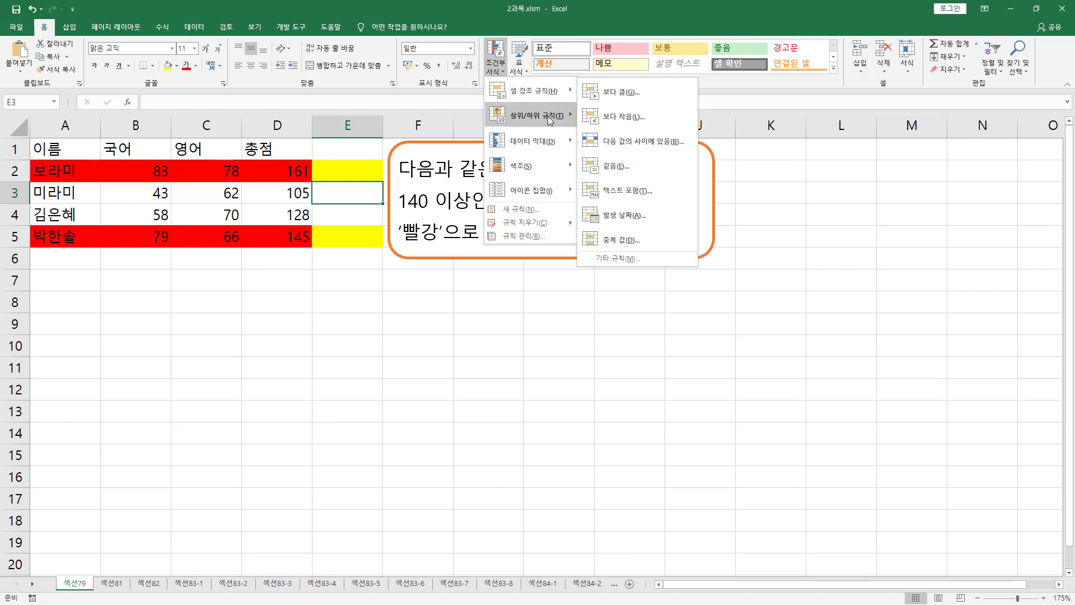
{"action": "mouse_move", "coordinate": [547, 123]}
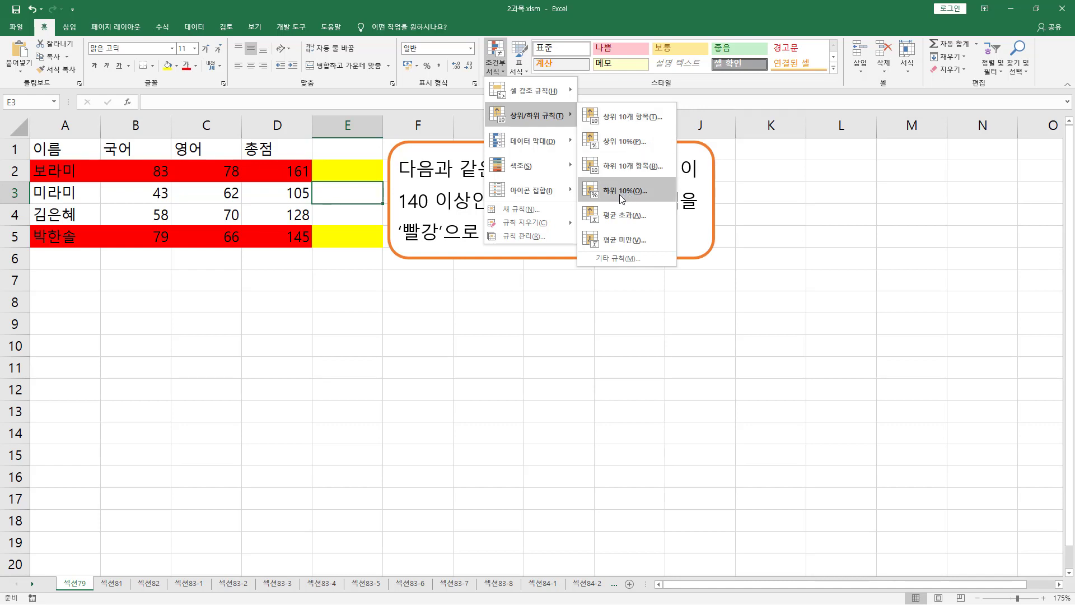
{"action": "left_click", "coordinate": [626, 117]}
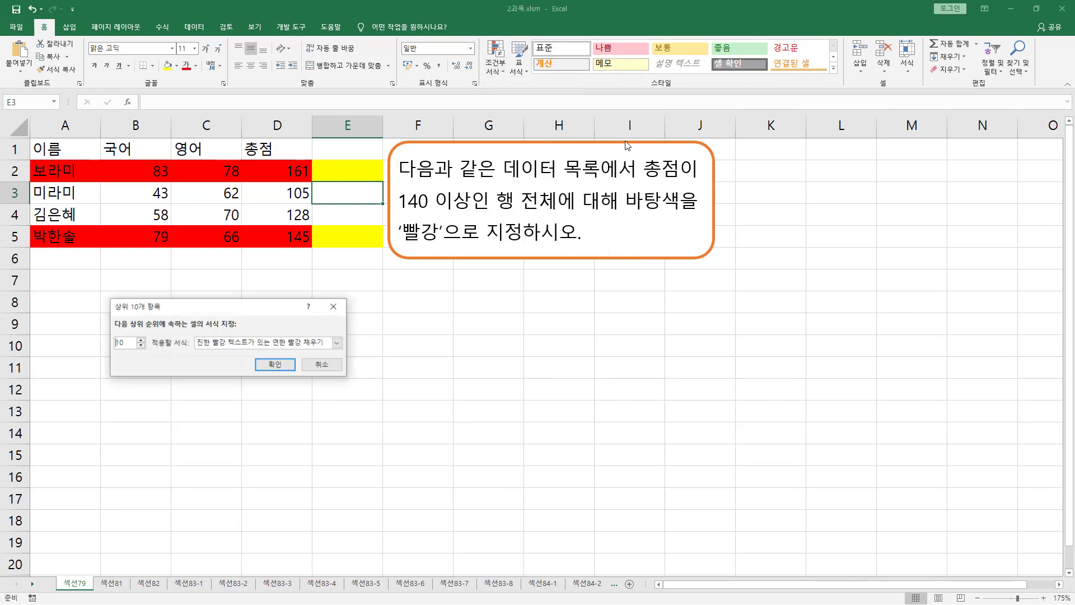
{"action": "double_click", "coordinate": [140, 346]}
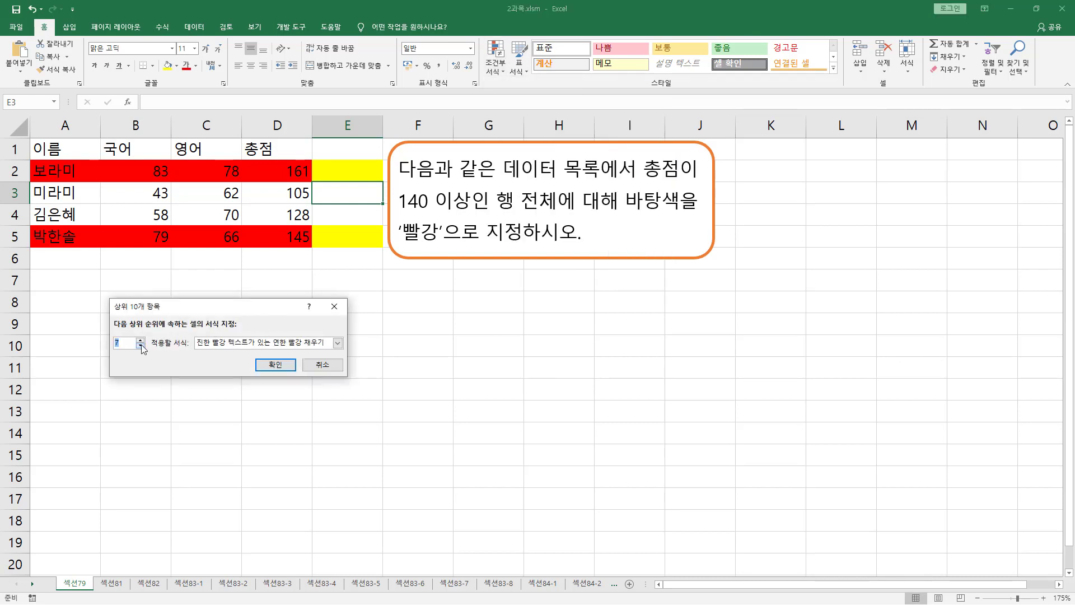
{"action": "left_click", "coordinate": [141, 340]}
{"action": "left_click", "coordinate": [140, 340]}
{"action": "left_click", "coordinate": [323, 364]}
{"action": "left_click", "coordinate": [495, 56]}
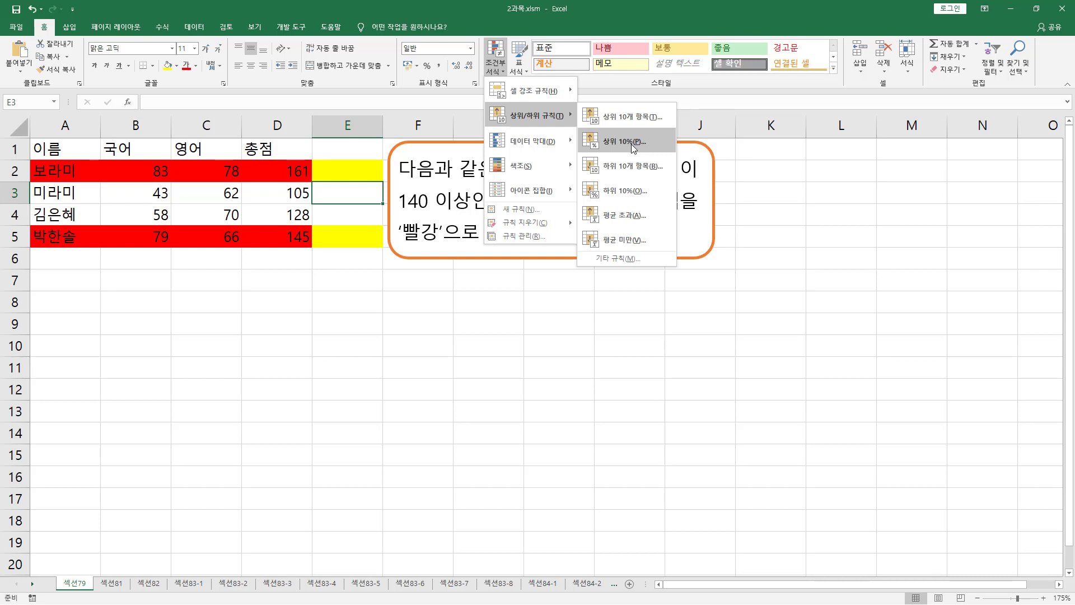
{"action": "mouse_move", "coordinate": [570, 145]}
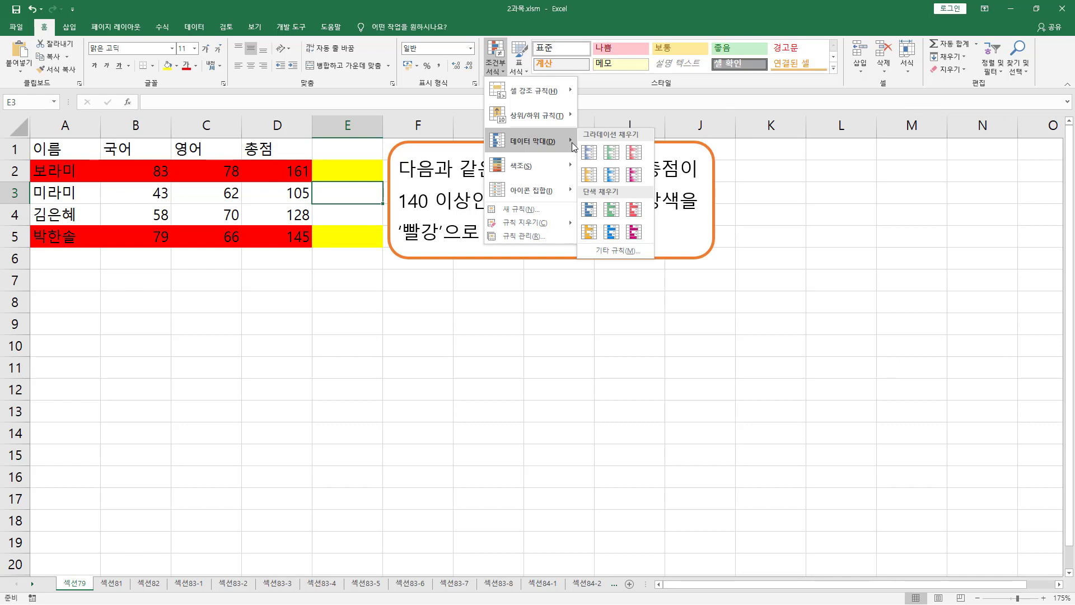
{"action": "left_click", "coordinate": [209, 304]}
Enter the sample values 10 through 100 in increments of 10 down cells C7:C16.
{"action": "left_click", "coordinate": [186, 274]}
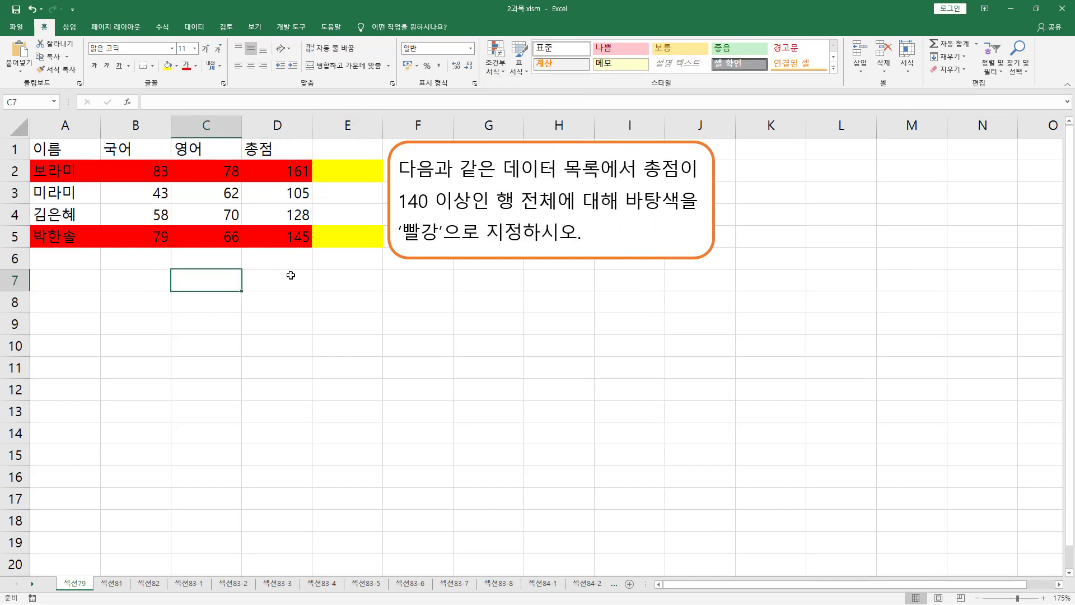
{"action": "type", "text": "10"}
{"action": "key", "text": "Return"}
{"action": "type", "text": "20"}
{"action": "key", "text": "Return"}
{"action": "type", "text": "3"}
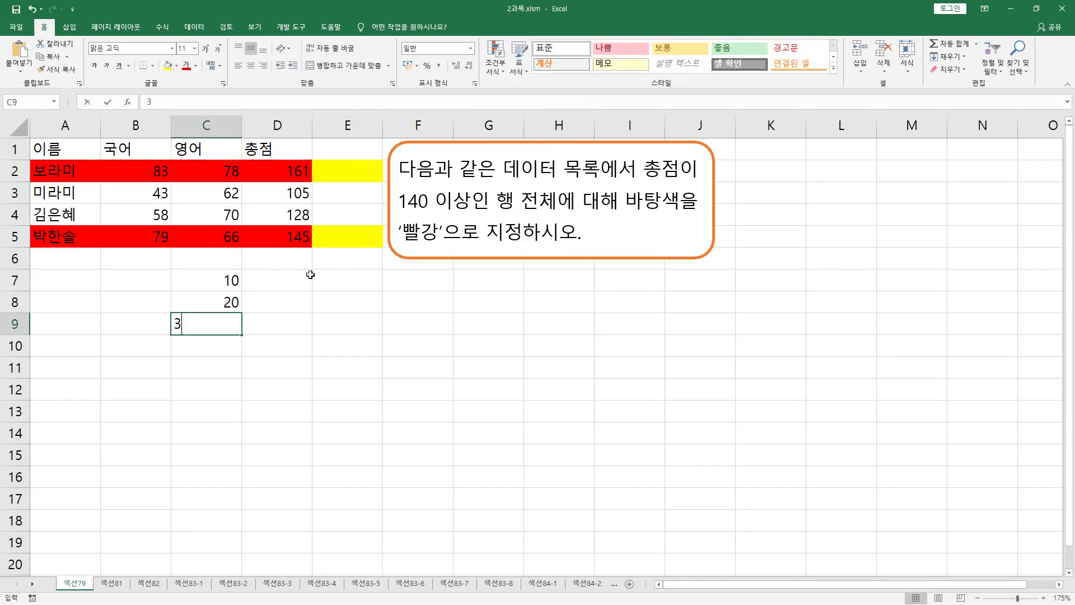
{"action": "type", "text": "0"}
{"action": "key", "text": "Return"}
{"action": "type", "text": "40"}
{"action": "key", "text": "Return"}
{"action": "type", "text": "50"}
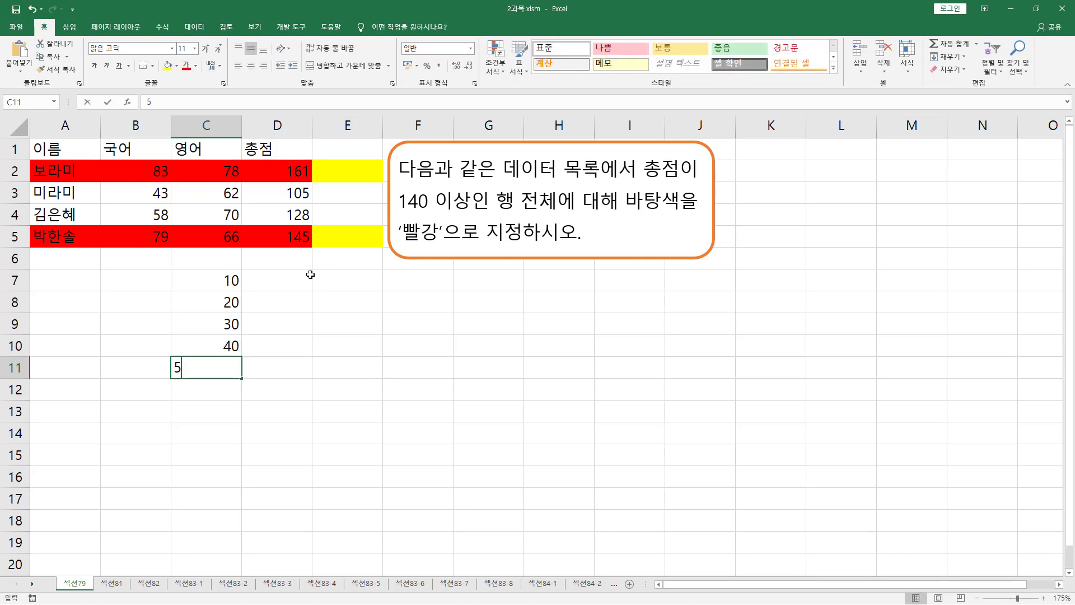
{"action": "key", "text": "Return"}
{"action": "type", "text": "60"}
{"action": "key", "text": "Return"}
{"action": "type", "text": "70"}
{"action": "key", "text": "Return"}
{"action": "type", "text": "80"}
{"action": "key", "text": "Return"}
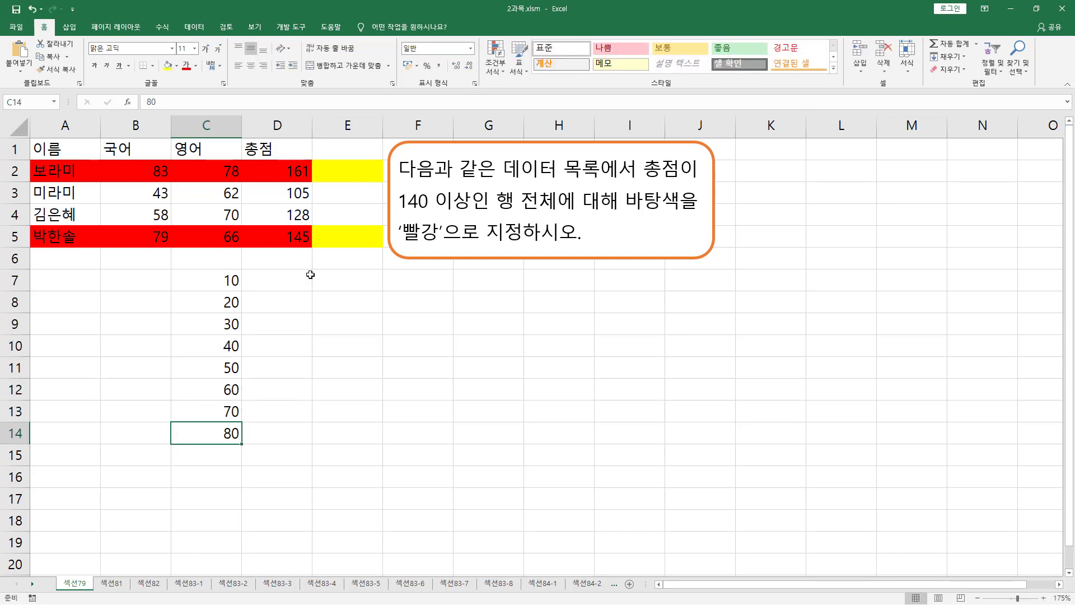
{"action": "type", "text": "90"}
{"action": "key", "text": "Return"}
{"action": "type", "text": "100"}
{"action": "key", "text": "Return"}
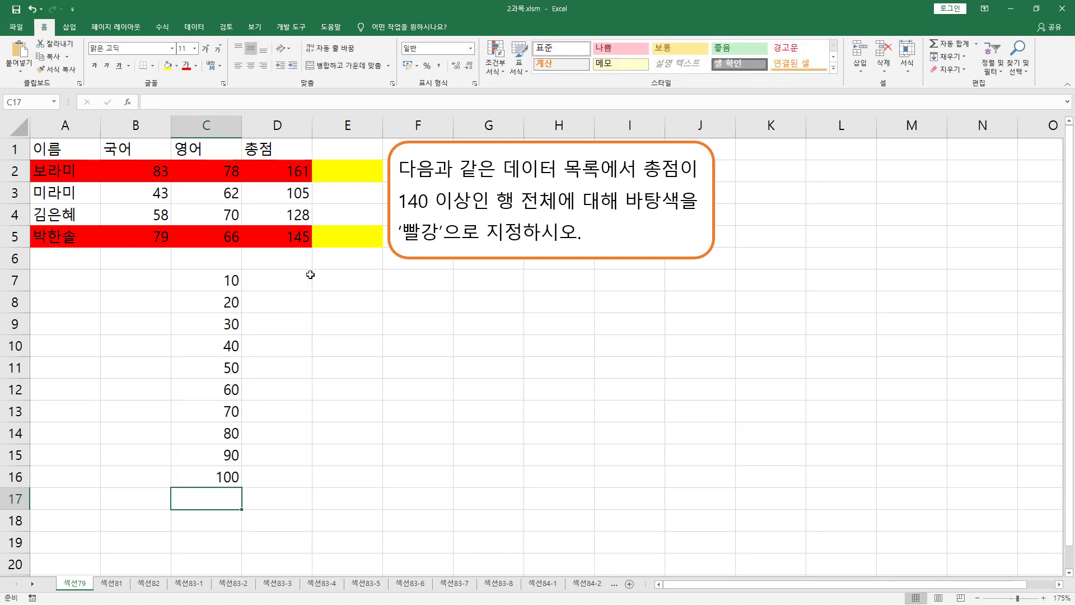
Select C7:C16 and preview the data bars, color scales and icon sets on it, looking over the rule-clearing options too.
{"action": "left_click_drag", "start_coordinate": [202, 283], "coordinate": [224, 479]}
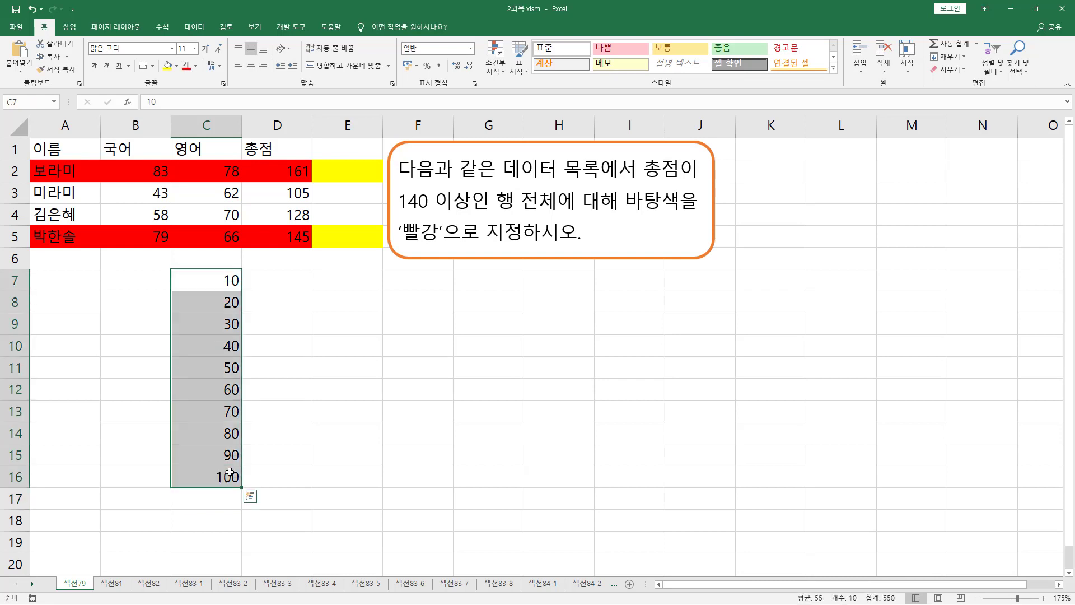
{"action": "left_click", "coordinate": [502, 72]}
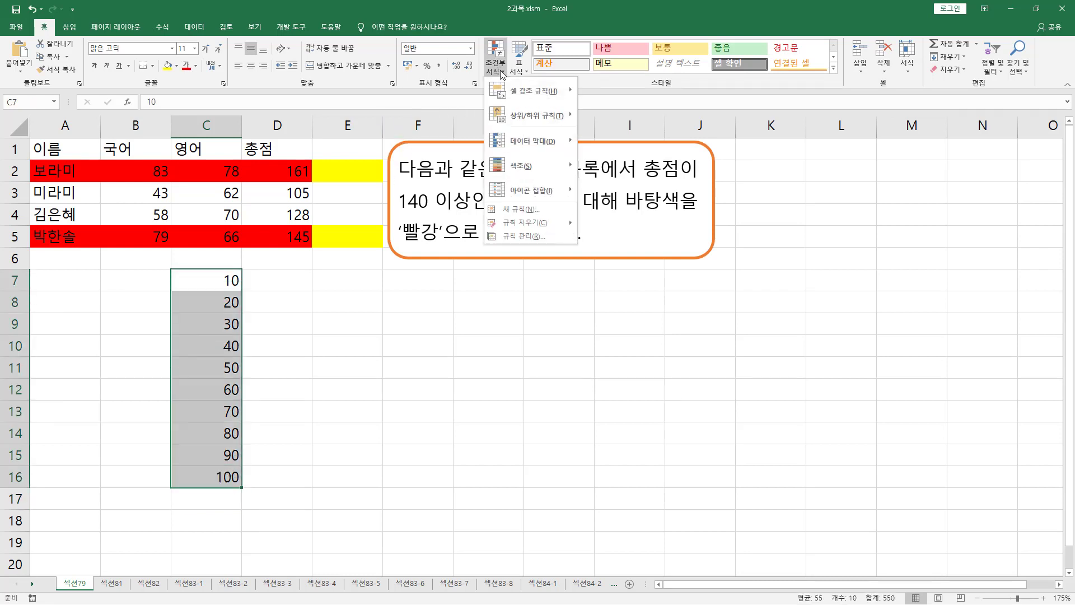
{"action": "mouse_move", "coordinate": [538, 140]}
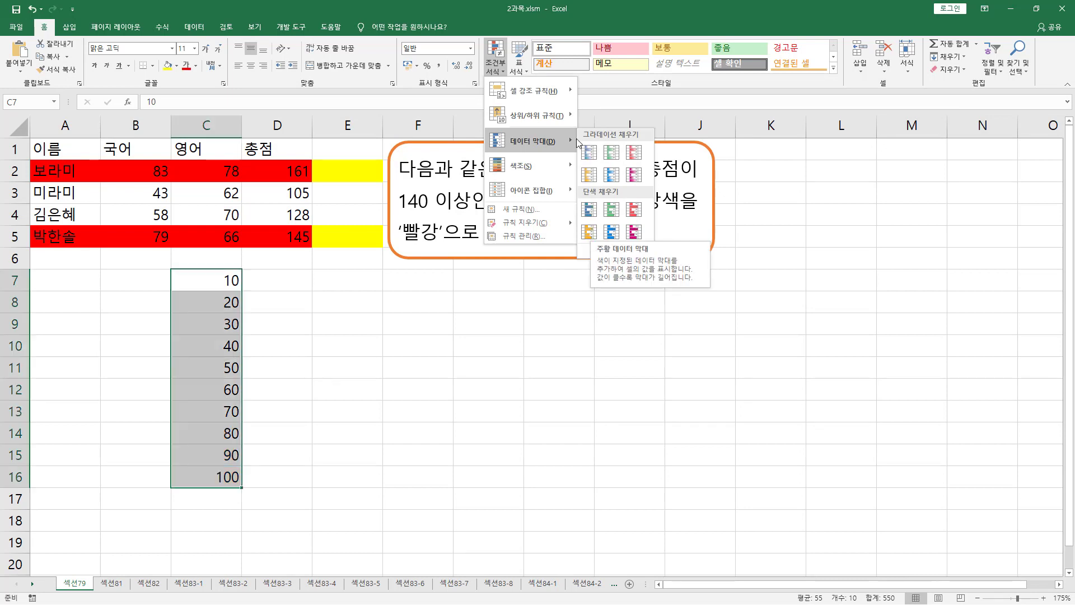
{"action": "mouse_move", "coordinate": [561, 167]}
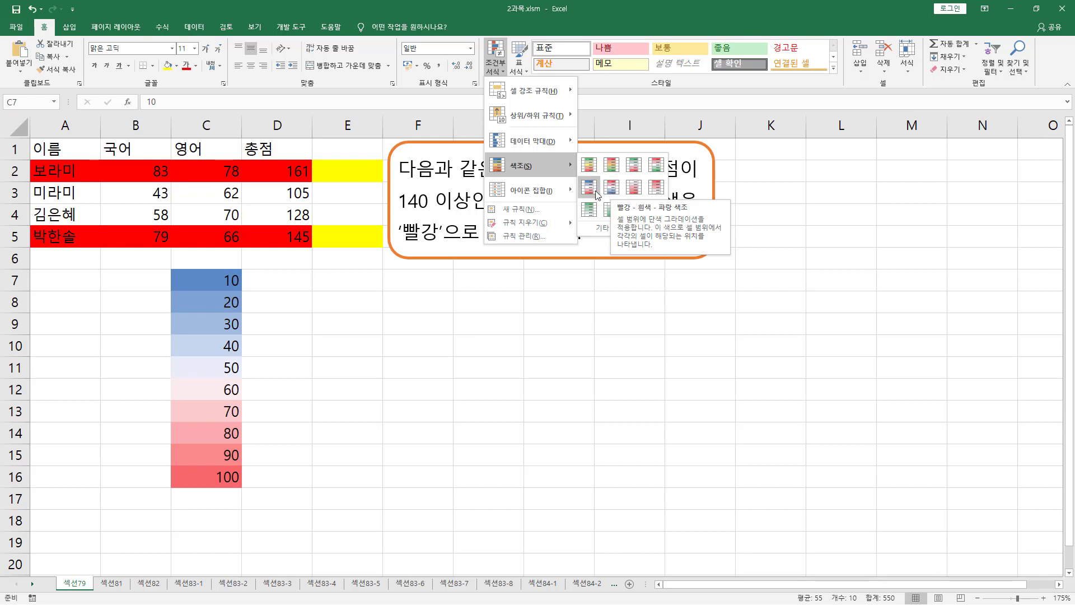
{"action": "mouse_move", "coordinate": [549, 193]}
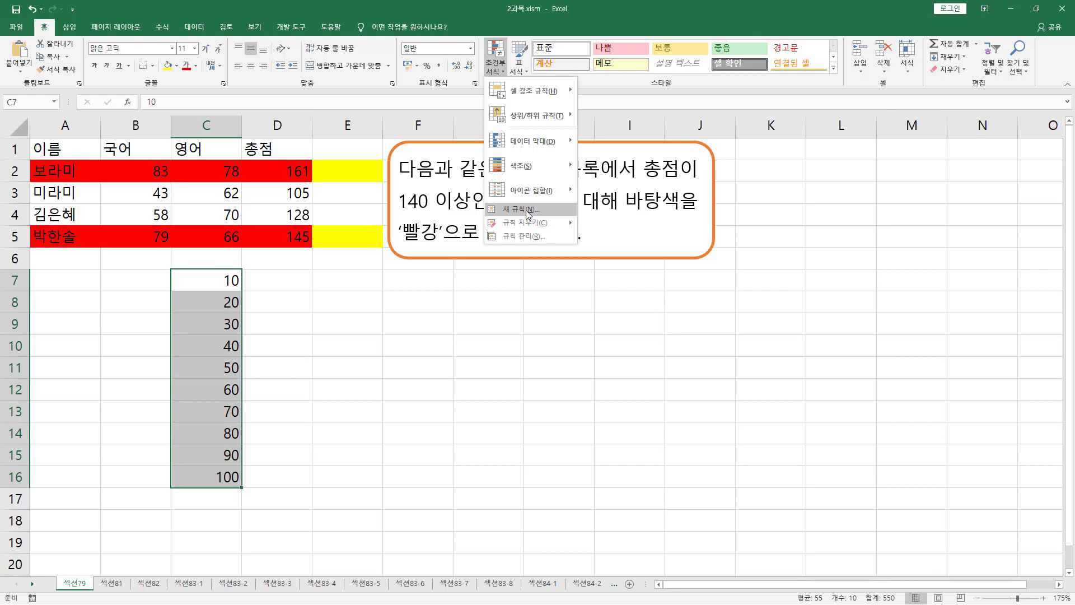
{"action": "mouse_move", "coordinate": [524, 225]}
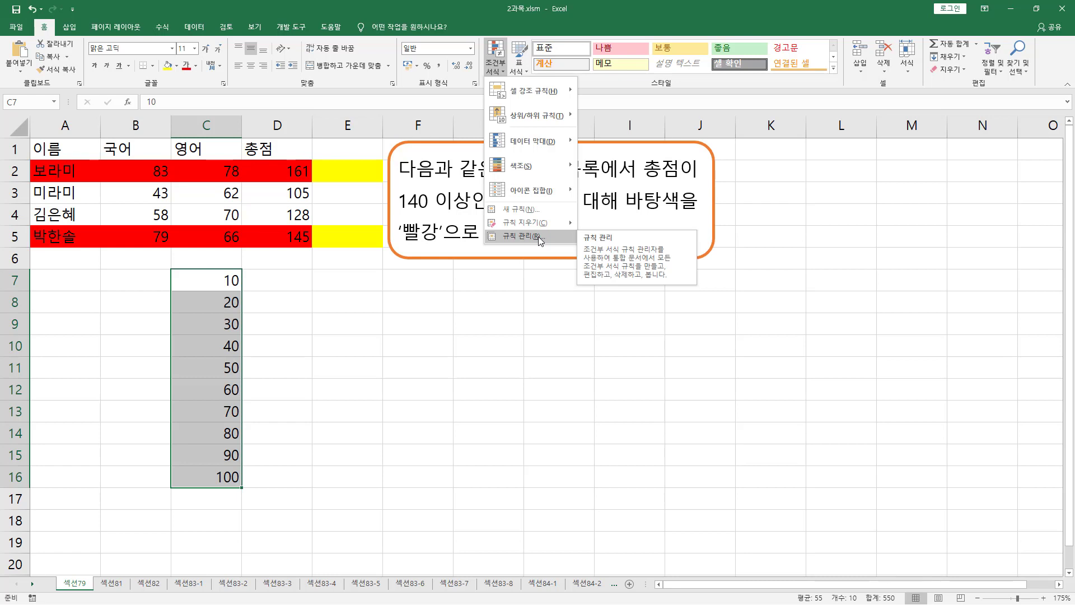
Review the conditional formatting rules that apply to the current selection in the rules manager, and close it.
{"action": "left_click", "coordinate": [539, 237]}
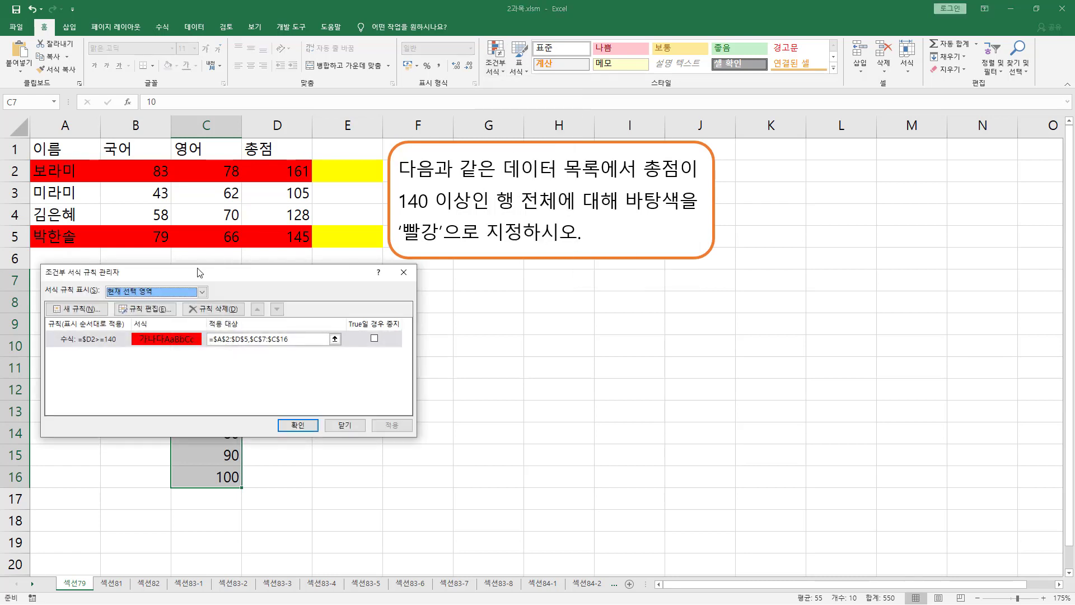
{"action": "left_click_drag", "start_coordinate": [197, 273], "coordinate": [490, 276]}
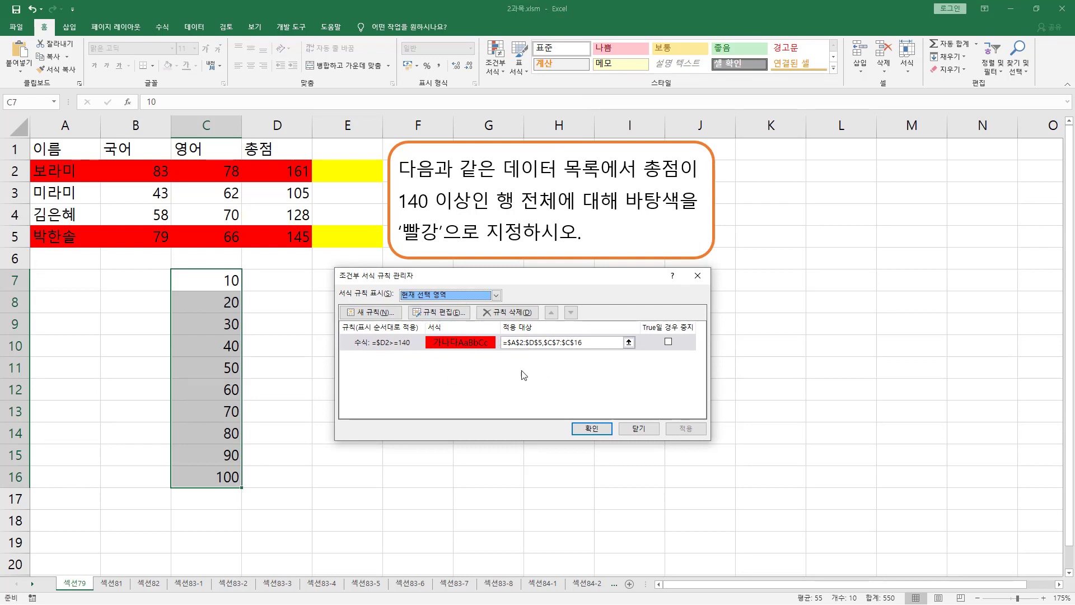
{"action": "left_click", "coordinate": [634, 430]}
Start a new formatting rule for C7:C16 and examine the 2가지 색조 style's minimum, maximum, color and preview settings.
{"action": "left_click", "coordinate": [504, 71]}
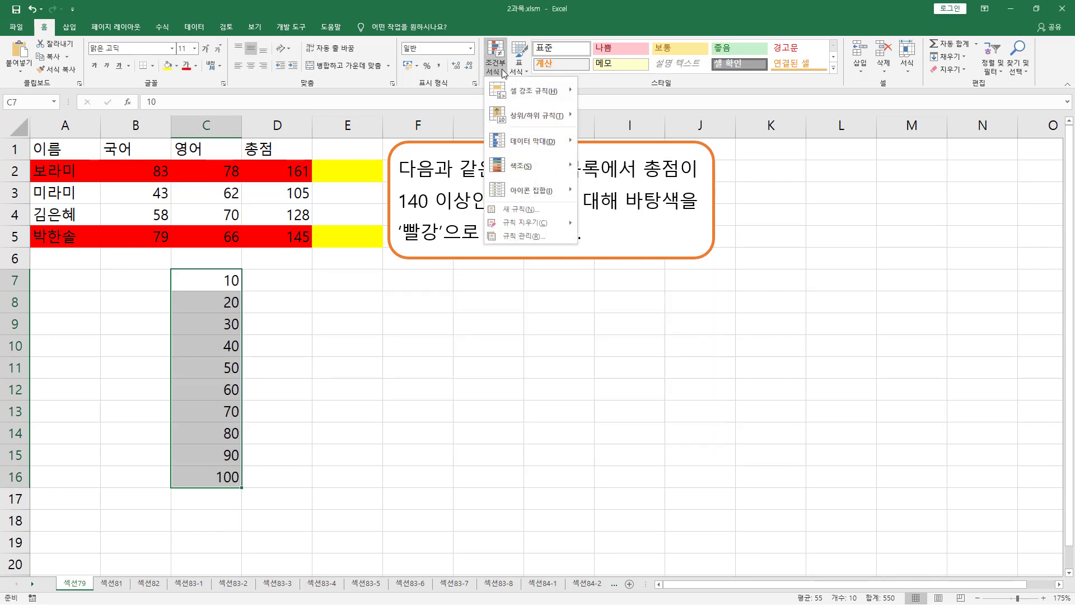
{"action": "left_click", "coordinate": [524, 210]}
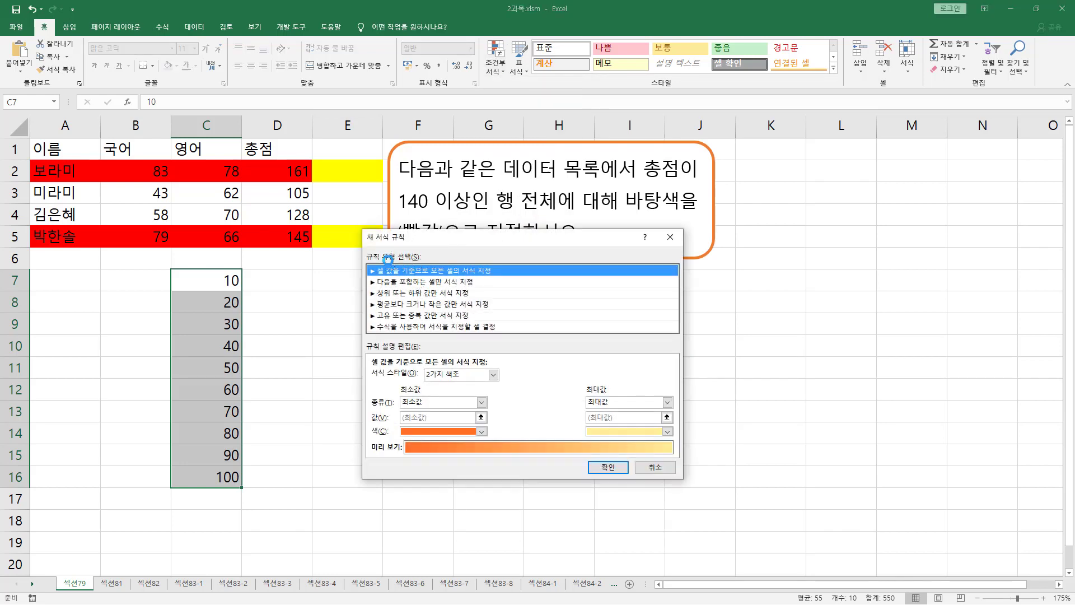
{"action": "key", "text": "ctrl+2"}
{"action": "left_click_drag", "start_coordinate": [367, 262], "coordinate": [420, 261]}
{"action": "left_click_drag", "start_coordinate": [370, 378], "coordinate": [463, 380]}
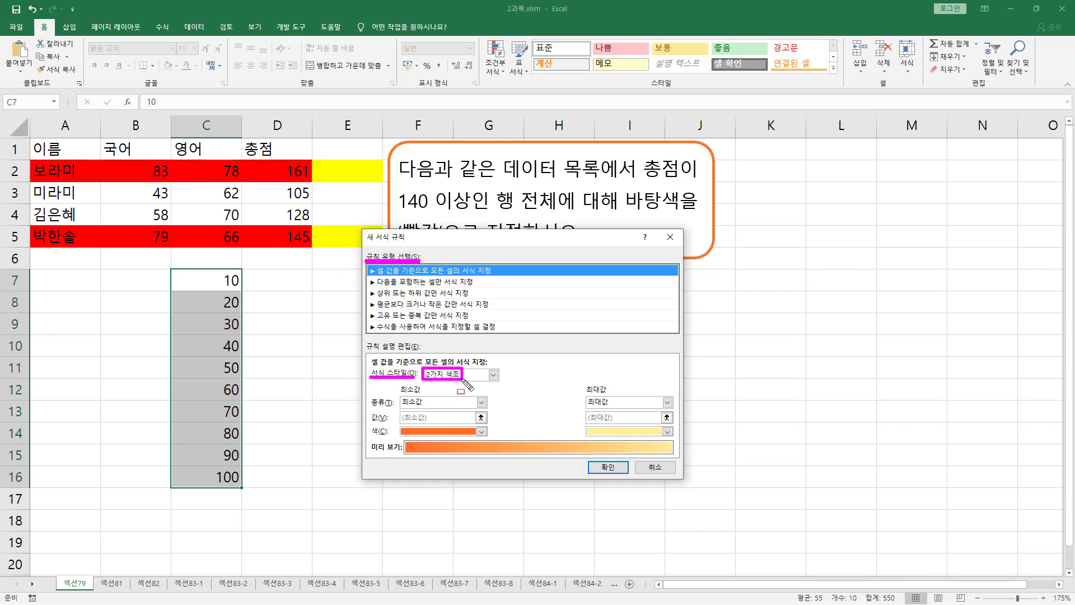
{"action": "mouse_move", "coordinate": [370, 426]}
{"action": "left_mouse_down"}
{"action": "mouse_move", "coordinate": [421, 442]}
{"action": "mouse_move", "coordinate": [680, 446]}
{"action": "mouse_move", "coordinate": [678, 437]}
{"action": "left_mouse_up"}
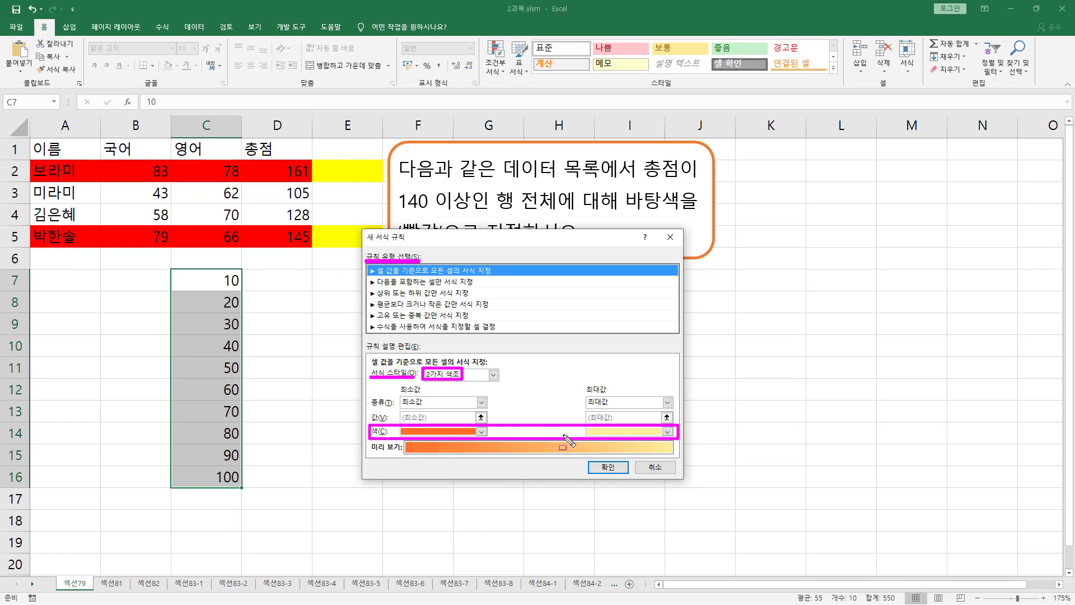
{"action": "mouse_move", "coordinate": [407, 456]}
{"action": "left_mouse_down"}
{"action": "mouse_move", "coordinate": [639, 456]}
{"action": "mouse_move", "coordinate": [676, 442]}
{"action": "left_mouse_up"}
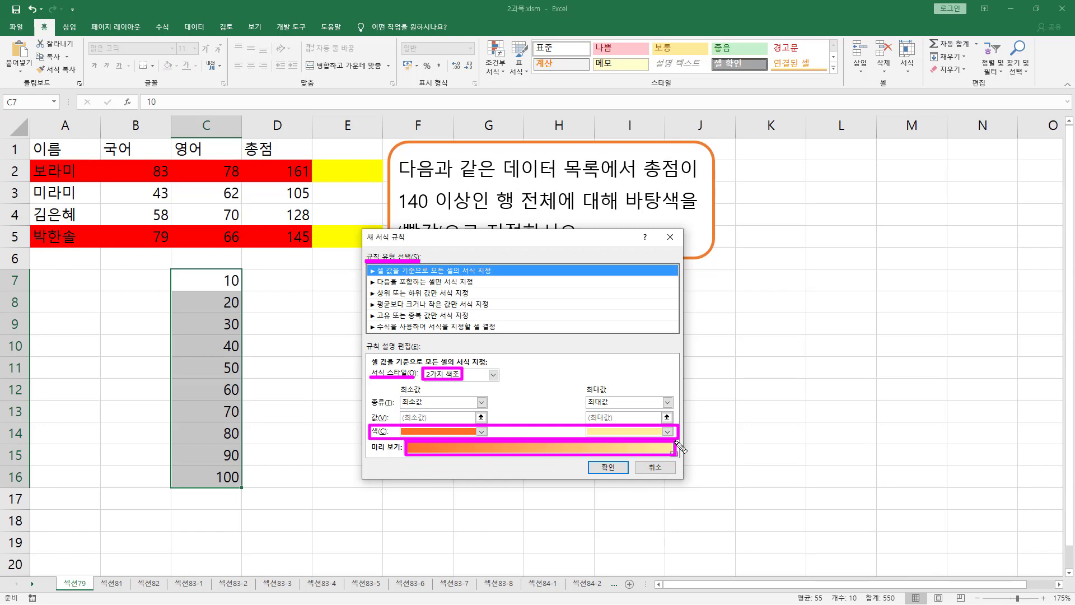
{"action": "mouse_move", "coordinate": [398, 408]}
{"action": "left_mouse_down"}
{"action": "mouse_move", "coordinate": [409, 383]}
{"action": "mouse_move", "coordinate": [429, 408]}
{"action": "left_mouse_up"}
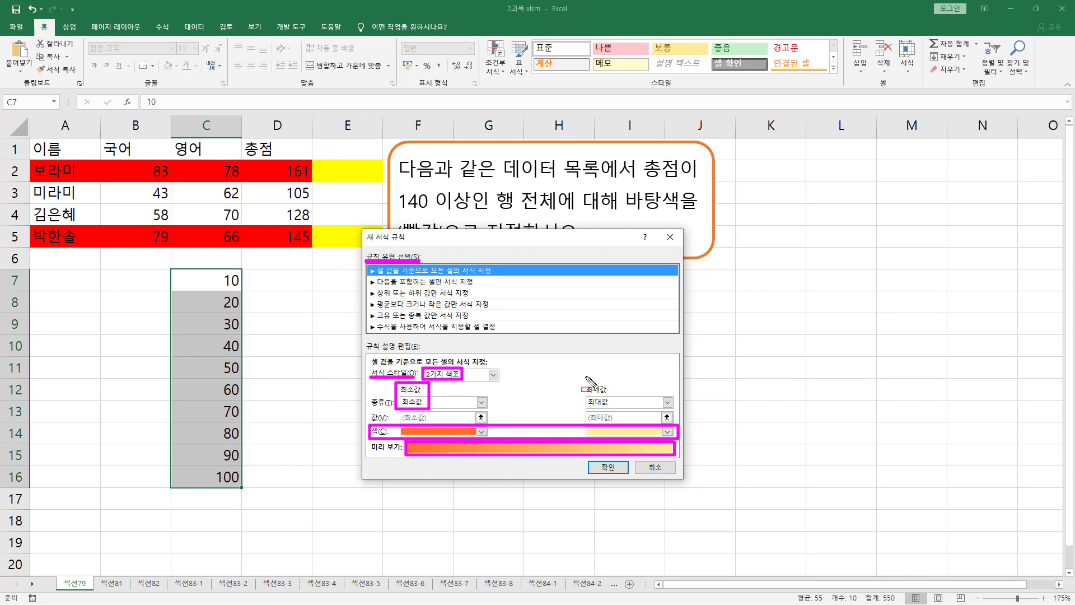
{"action": "left_click_drag", "start_coordinate": [585, 383], "coordinate": [616, 413]}
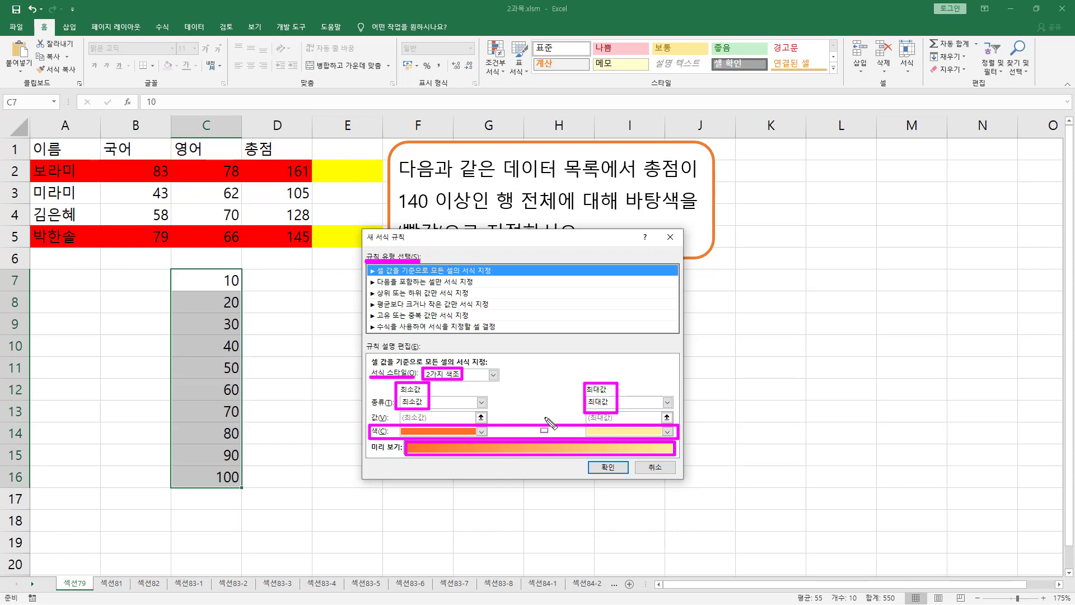
{"action": "key", "text": "Escape"}
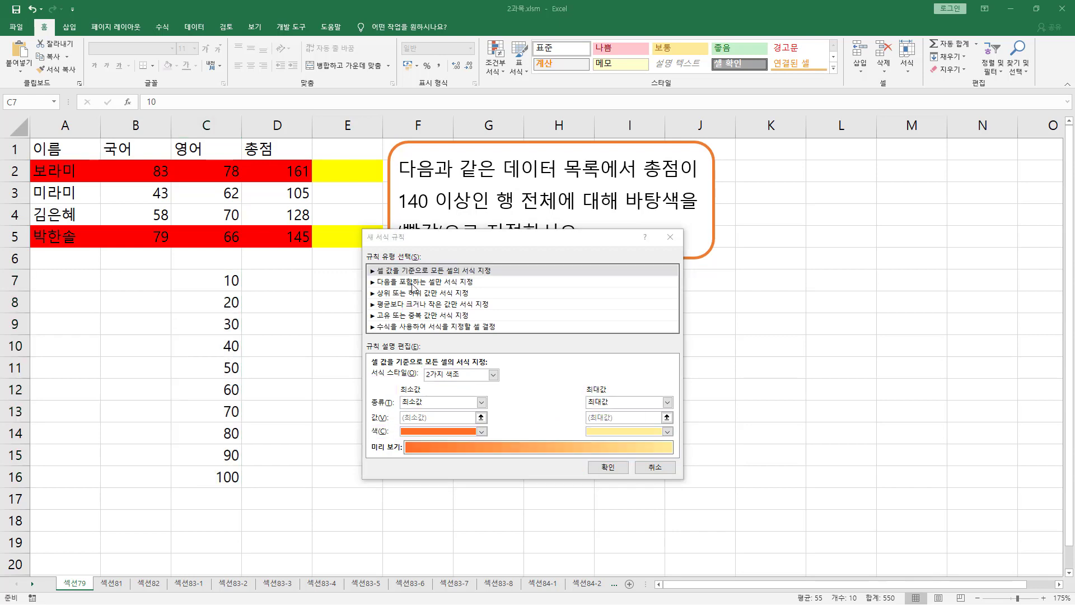
Switch the rule type to 다음을 포함하는 셀만 서식 지정 and examine its condition settings.
{"action": "left_click", "coordinate": [417, 283]}
{"action": "key", "text": "ctrl+2"}
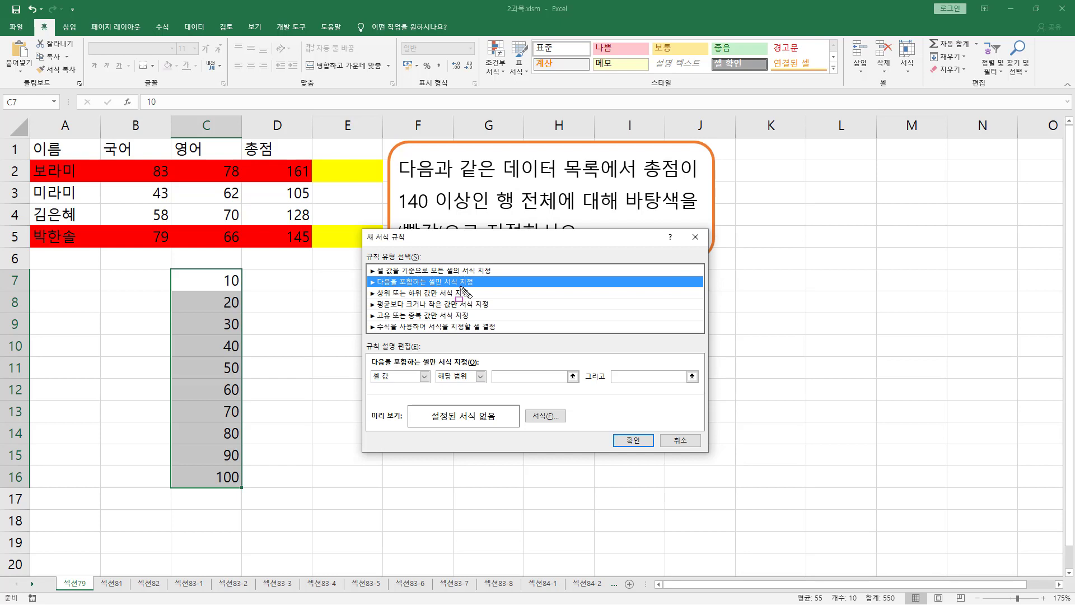
{"action": "key", "text": "Escape"}
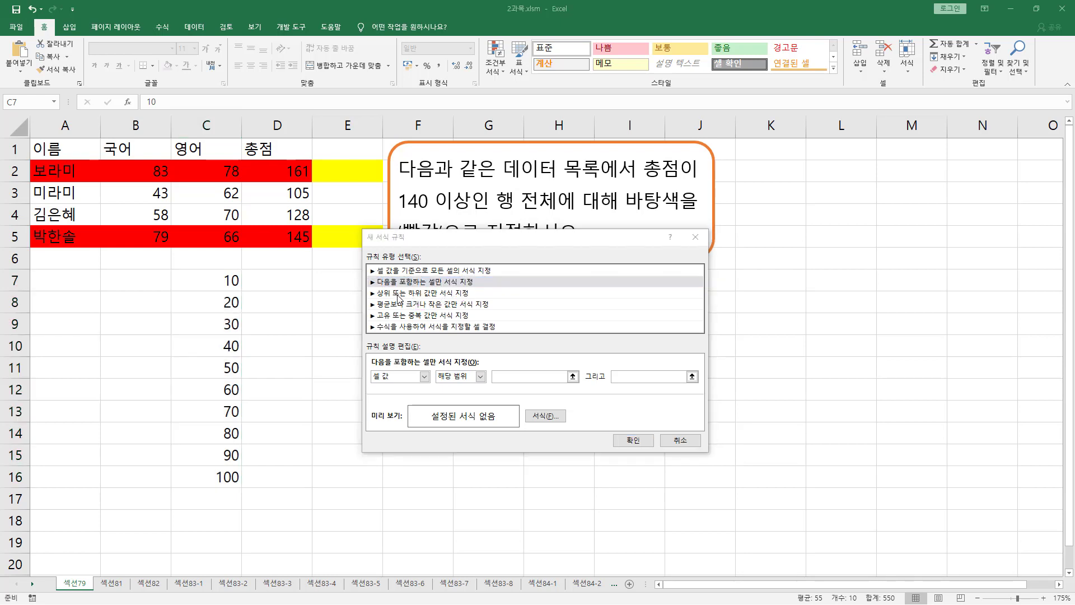
Switch the rule type to 상위 또는 하위 값만 서식 지정 and inspect its 상위/하위 choice, rank value and % 이내 option.
{"action": "left_click", "coordinate": [392, 293]}
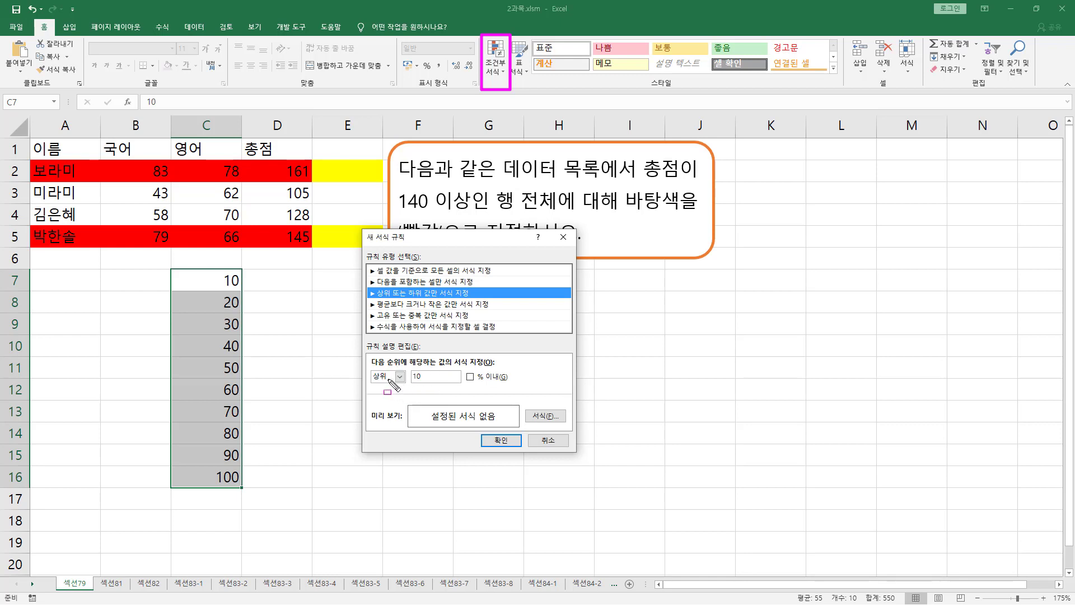
{"action": "left_click", "coordinate": [400, 377]}
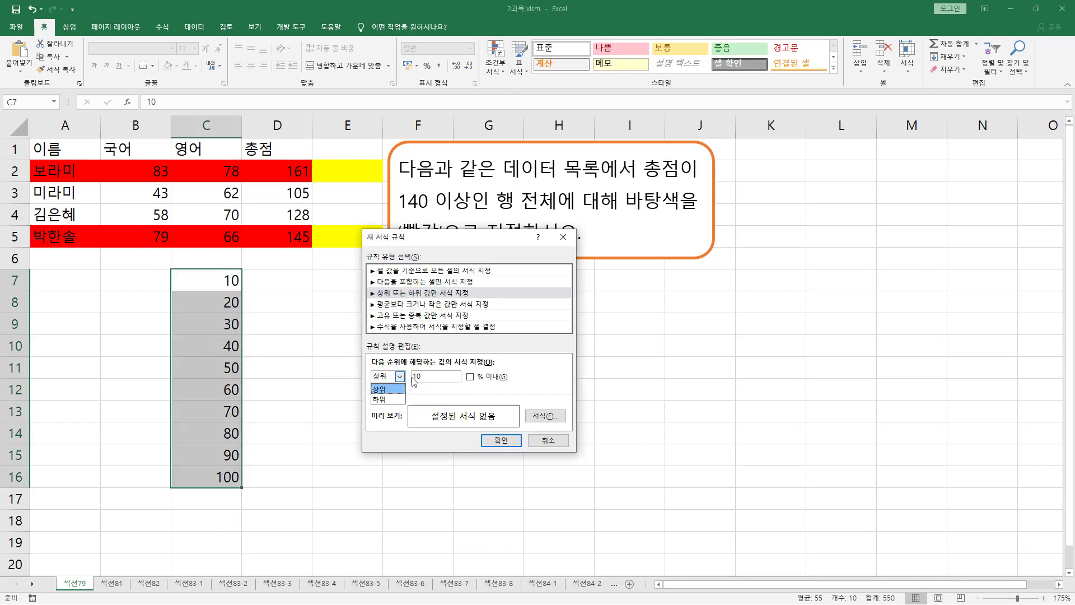
{"action": "left_click", "coordinate": [433, 376]}
{"action": "left_click", "coordinate": [433, 377]}
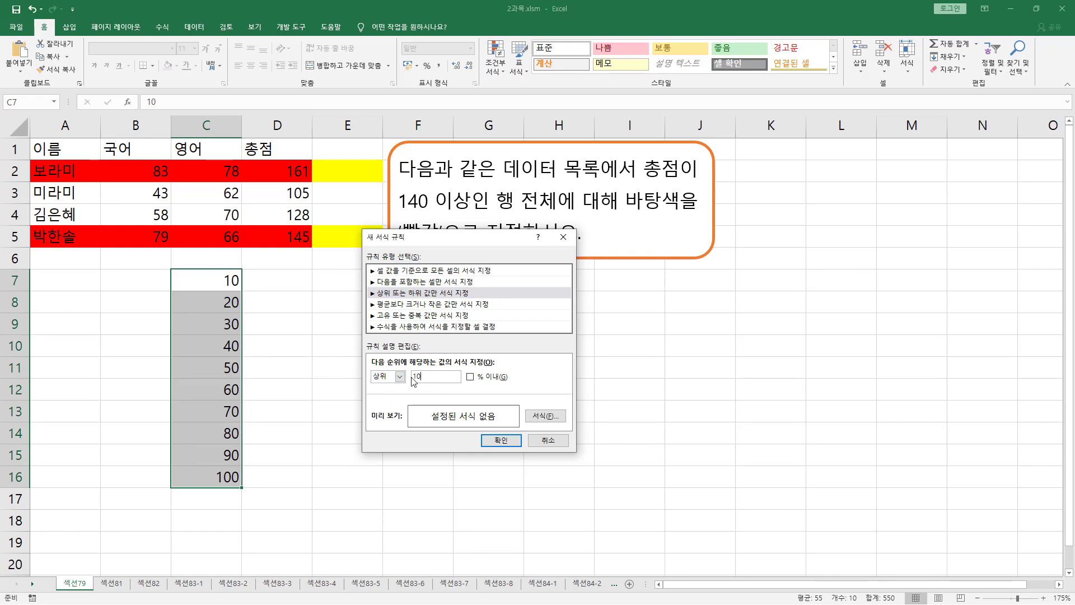
{"action": "left_click", "coordinate": [471, 378]}
{"action": "left_click", "coordinate": [471, 378]}
Switch the rule type to 평균보다 크거나 작은 값만 서식 지정 and examine its available average and standard deviation conditions.
{"action": "left_click", "coordinate": [418, 307]}
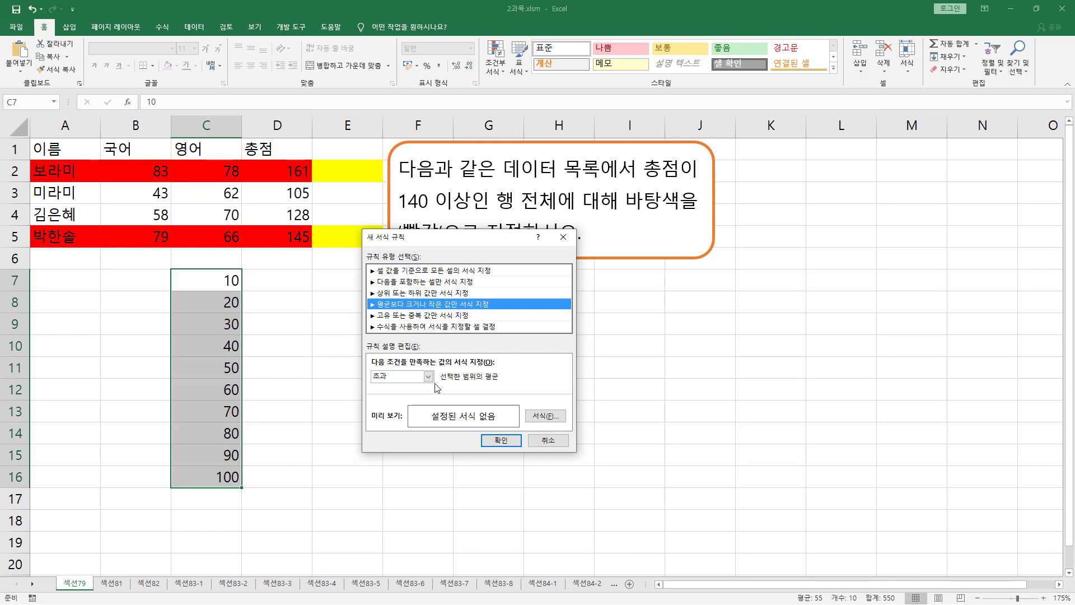
{"action": "left_click", "coordinate": [429, 377]}
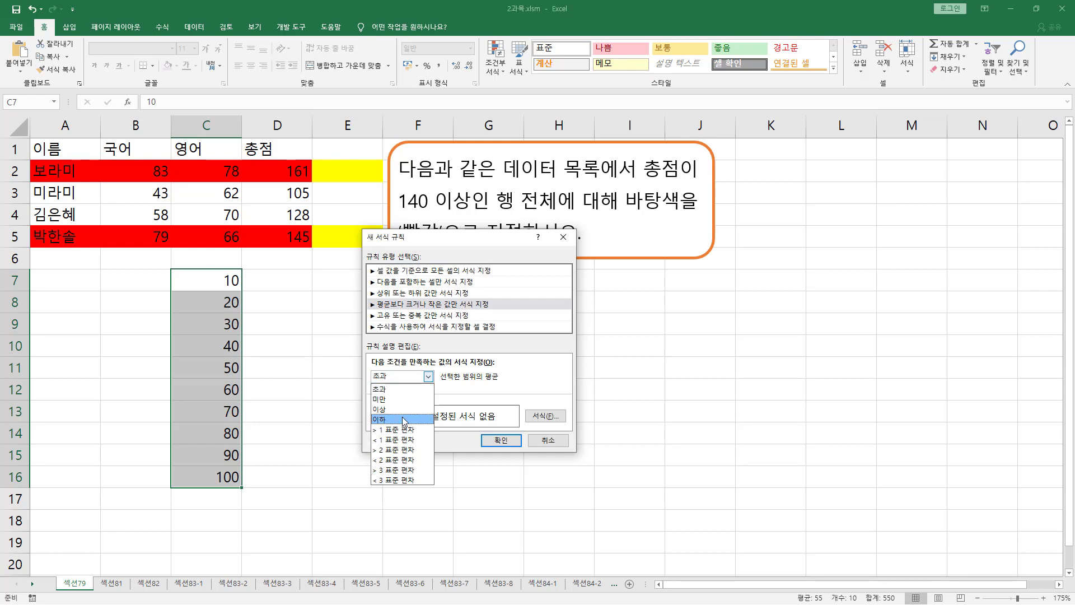
{"action": "left_click", "coordinate": [450, 379]}
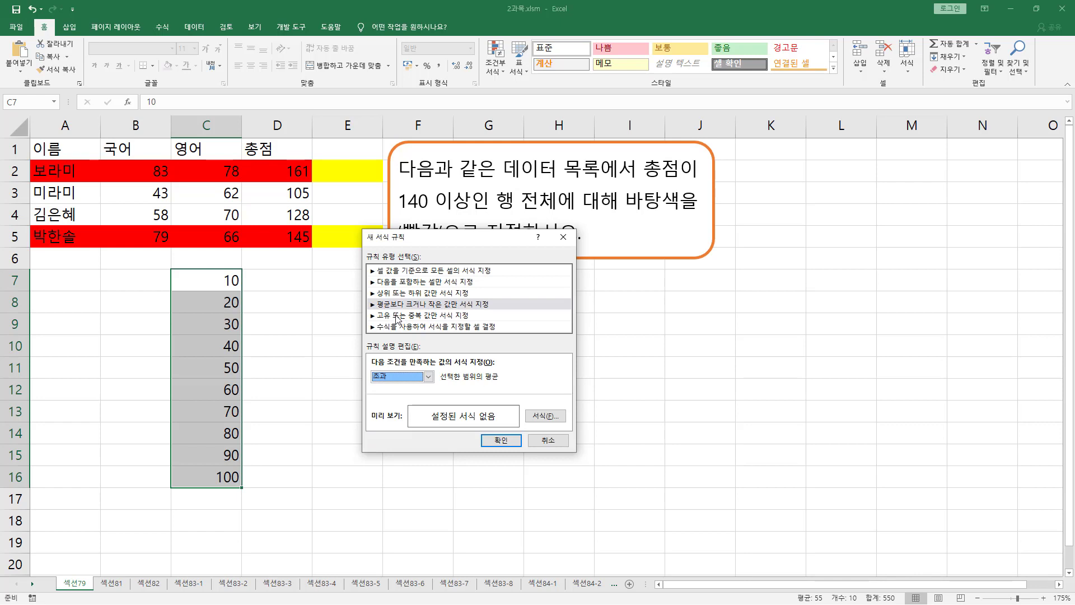
Switch the rule type to 고유 또는 중복 값만 서식 지정 and choose 고유 for the values in the selected range.
{"action": "left_click", "coordinate": [399, 316]}
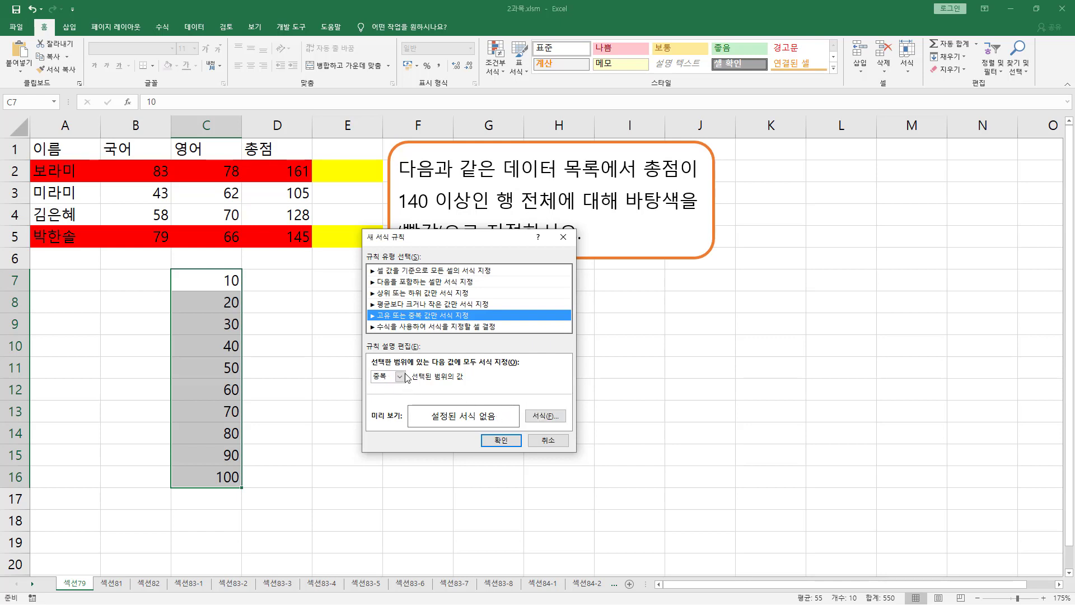
{"action": "left_click", "coordinate": [399, 377]}
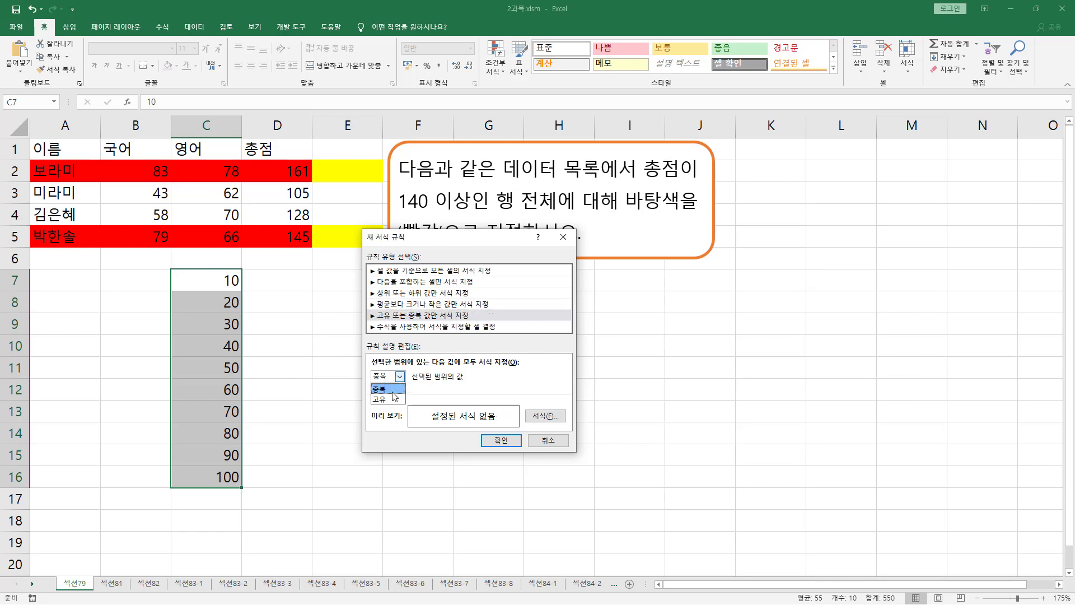
{"action": "left_click", "coordinate": [389, 399]}
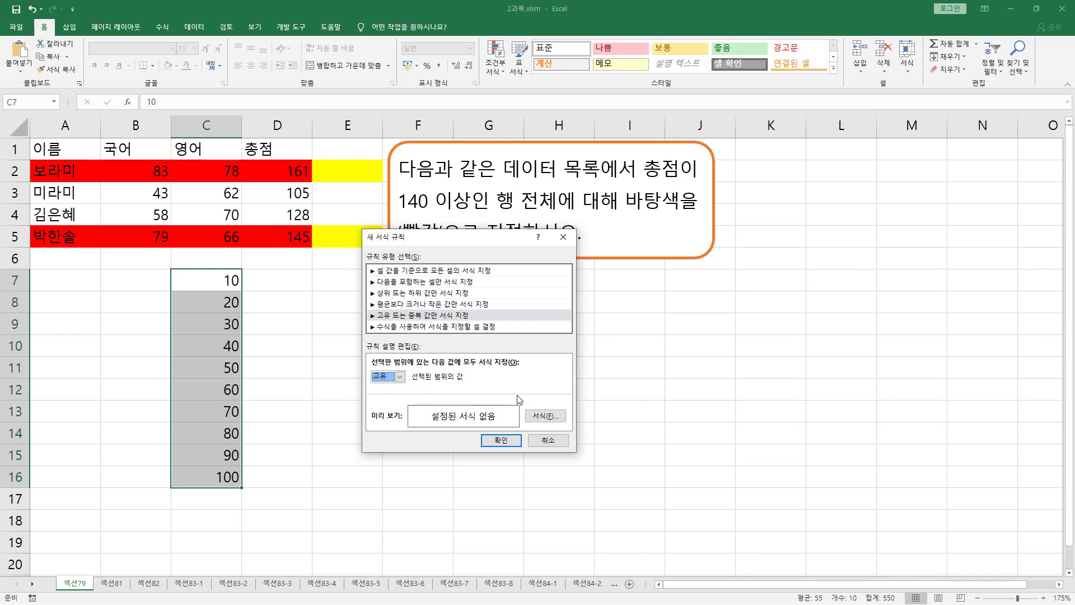
Switch the rule type to 수식을 사용하여 서식을 지정할 셀 결정 to view its formula setting, and discard the new rule.
{"action": "left_click", "coordinate": [404, 328]}
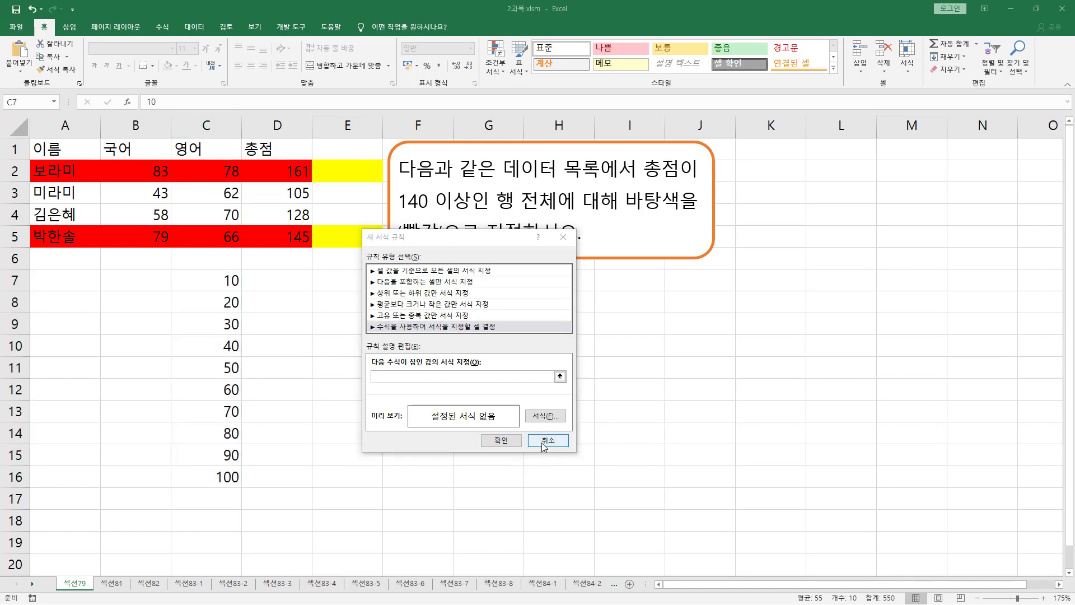
{"action": "left_click", "coordinate": [546, 441]}
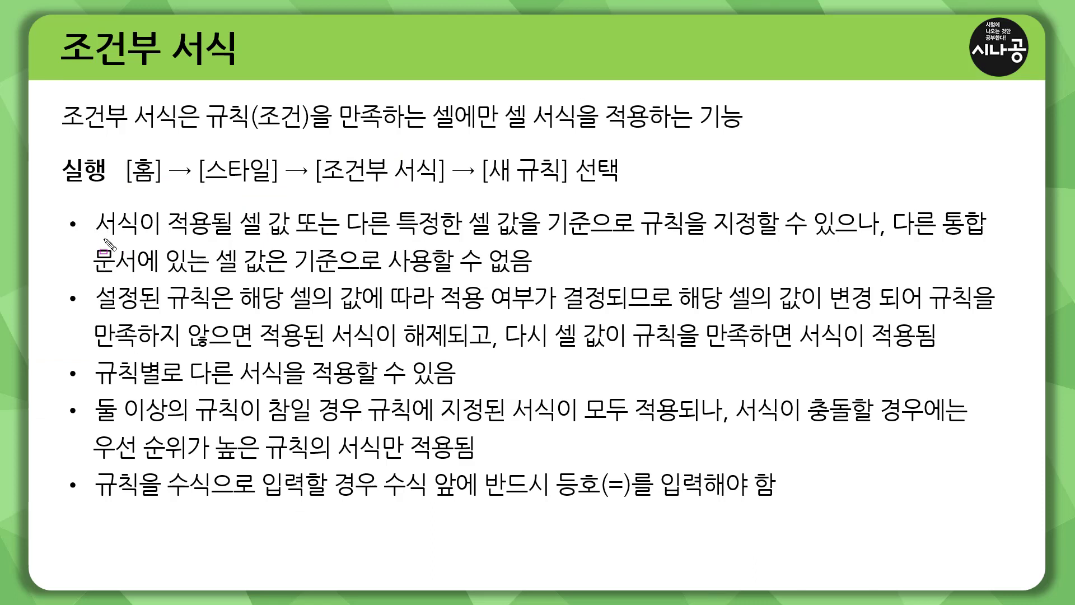